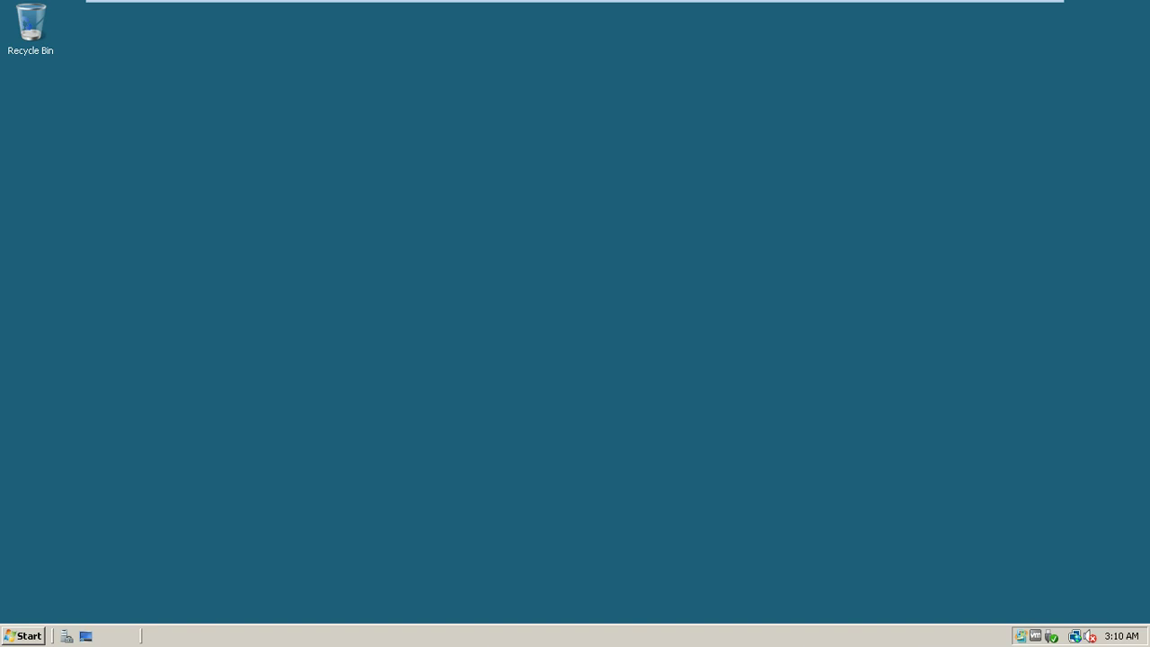
# Open the management console for this computer.
pyautogui.click(142, 561)
pyautogui.click(25, 636)
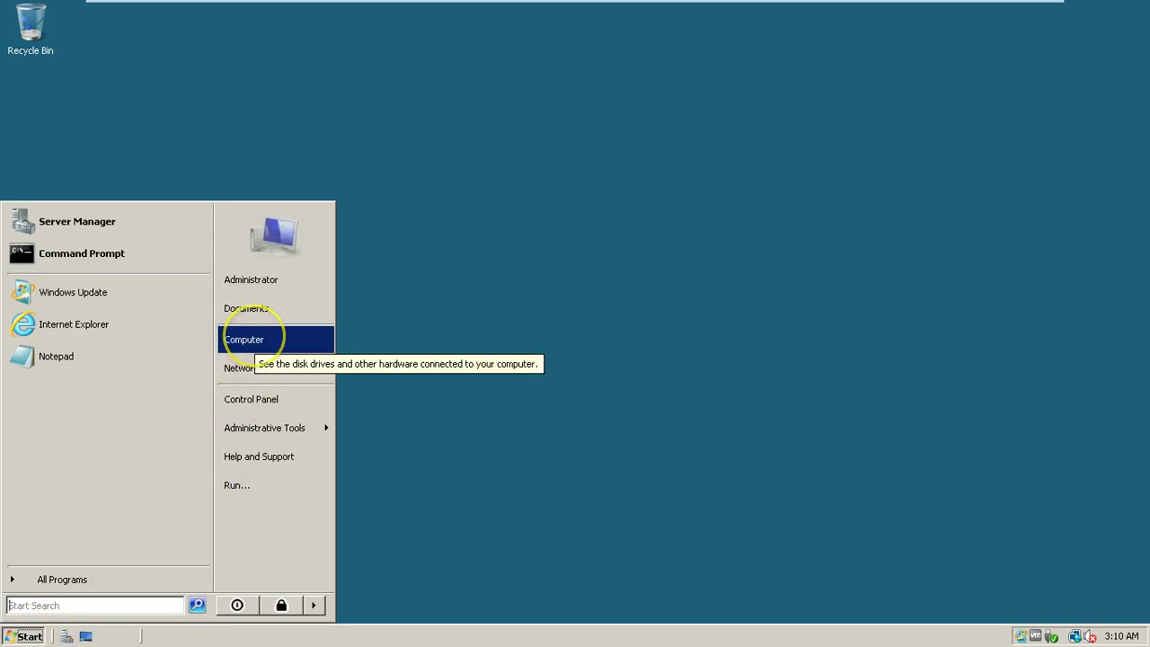
pyautogui.rightClick(255, 340)
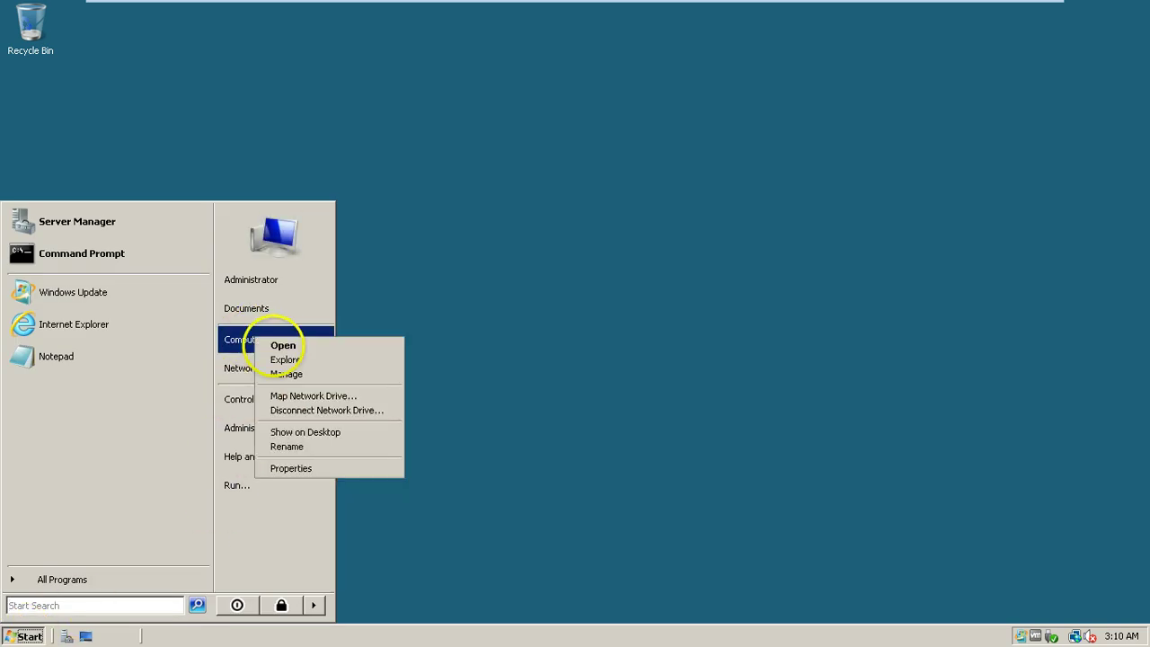
pyautogui.press('Escape')
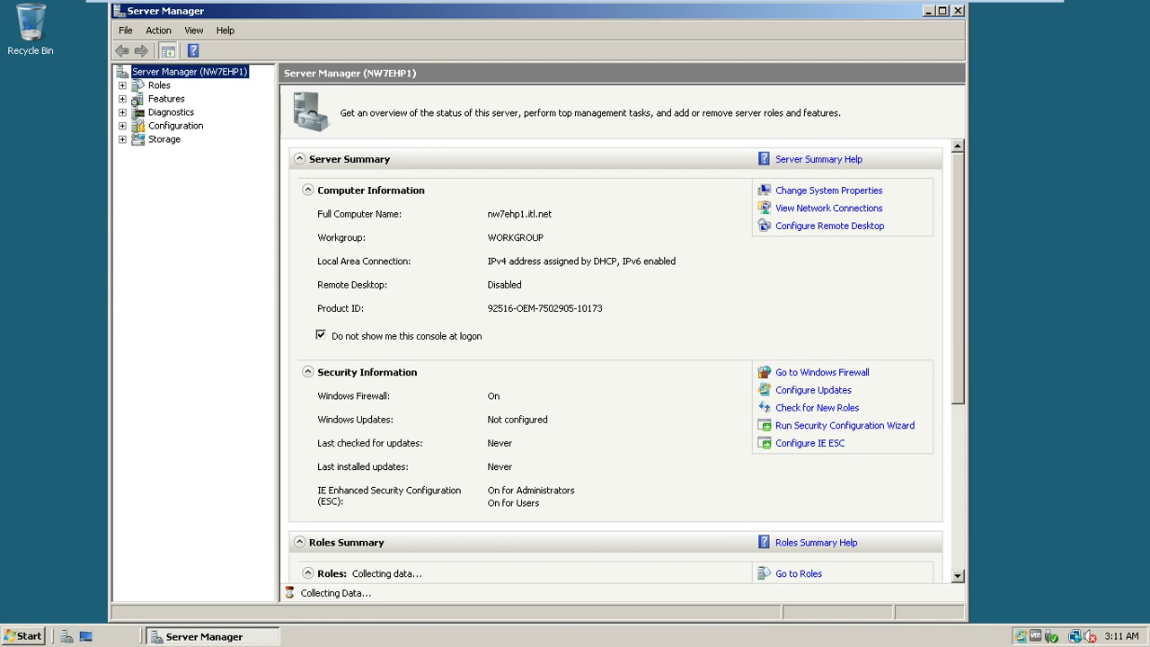
# Expand Configuration and Diagnostics in the console tree and display Device Manager.
pyautogui.click(122, 126)
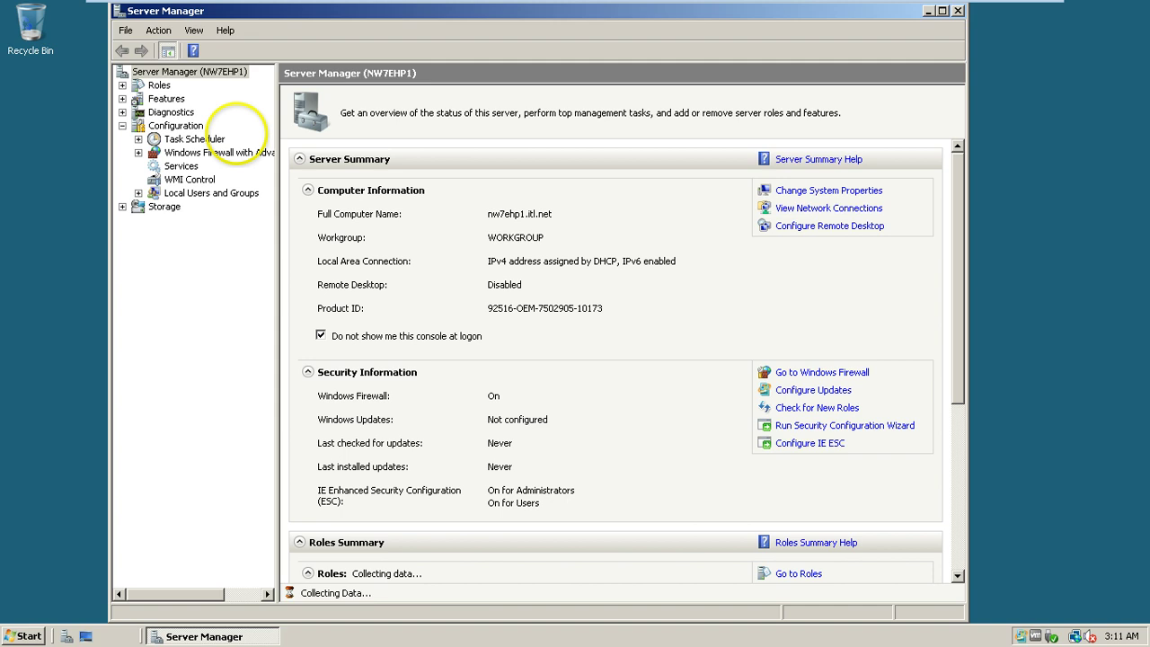
pyautogui.click(122, 113)
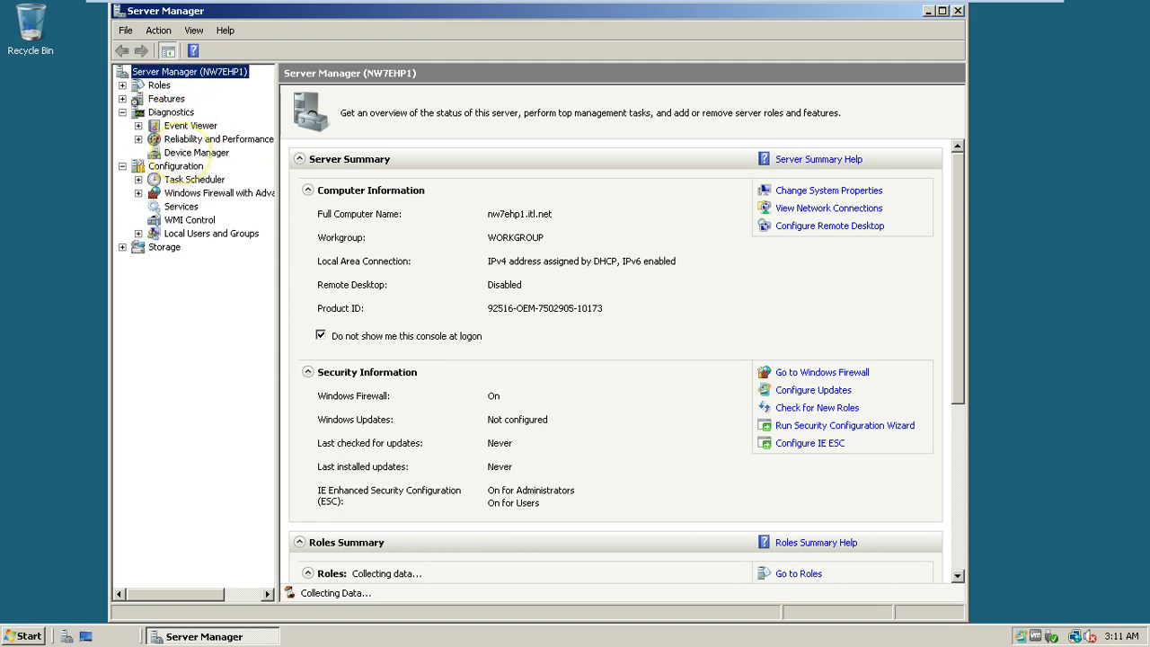
pyautogui.click(195, 153)
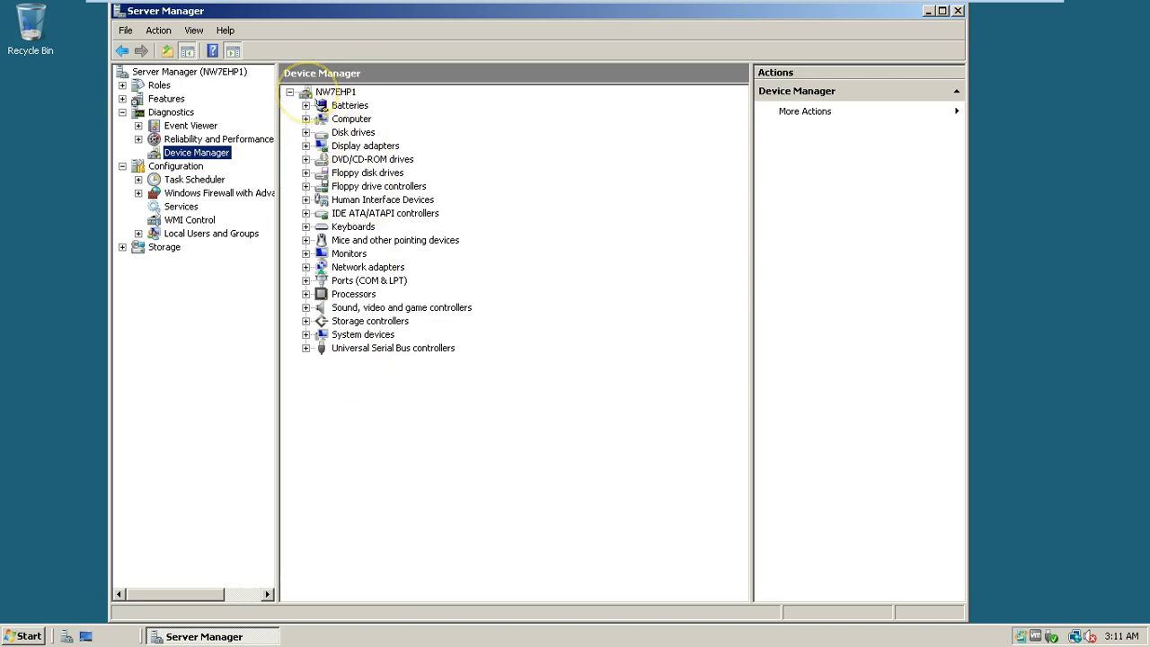
# Start adding legacy hardware to the NW7EHP1 computer and choose to install hardware manually selected from a list.
pyautogui.rightClick(310, 93)
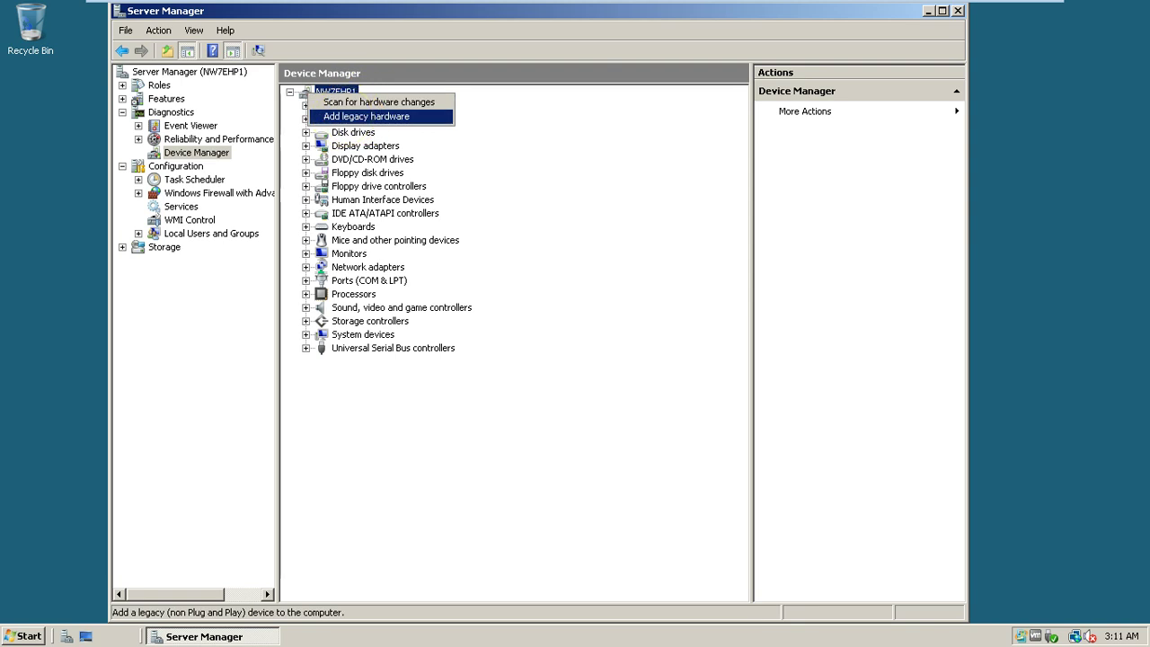
pyautogui.click(405, 116)
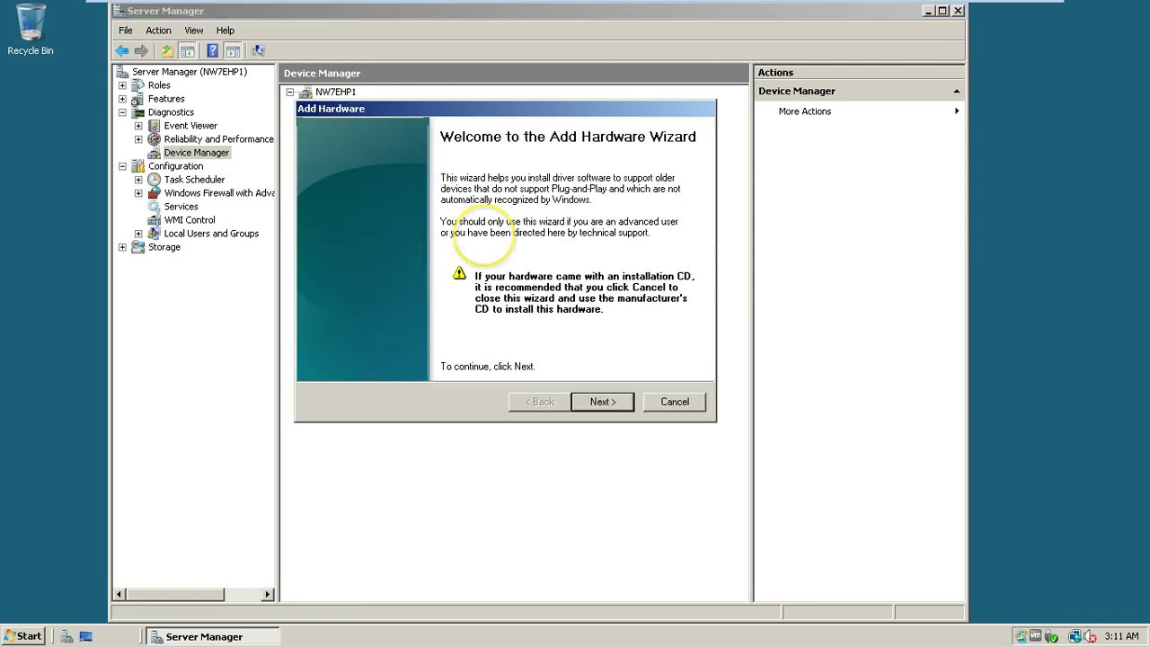
pyautogui.click(600, 404)
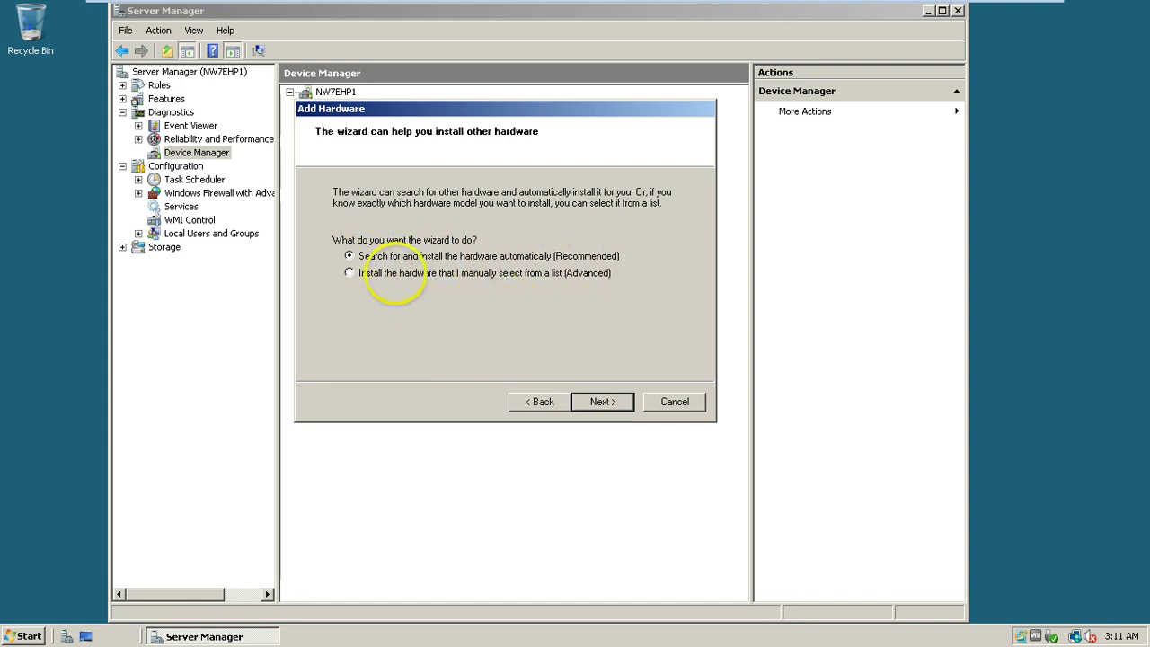
pyautogui.click(352, 273)
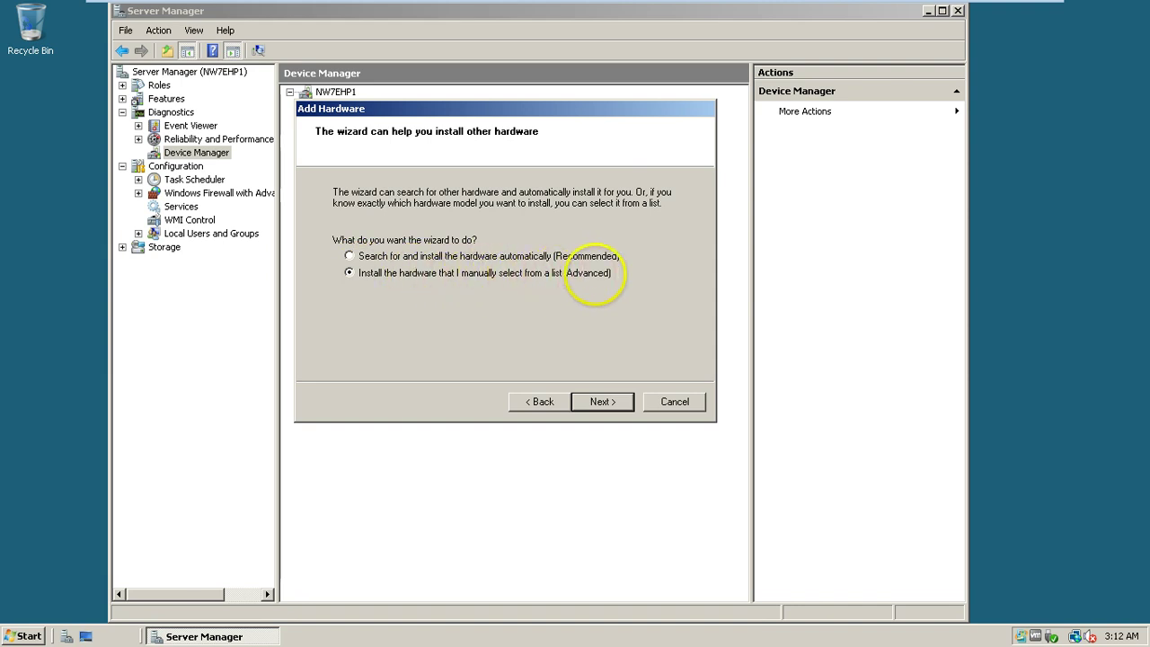
pyautogui.click(597, 401)
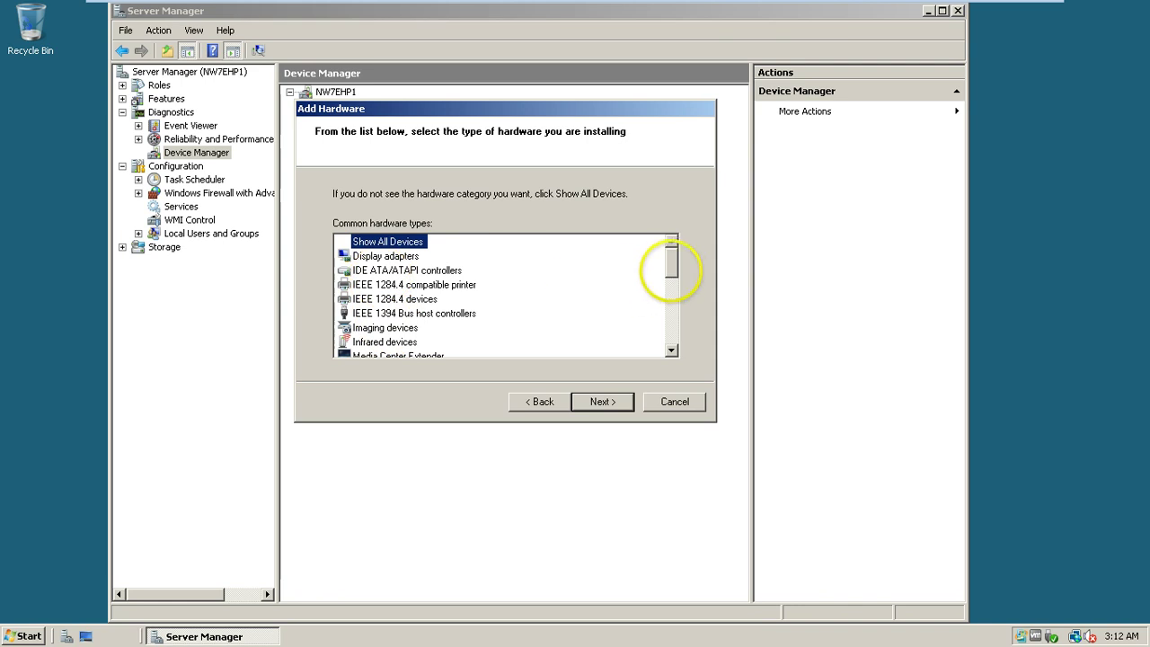
# Choose Network adapters as the type of hardware to install.
pyautogui.moveTo(671, 265); pyautogui.dragTo(673, 299)
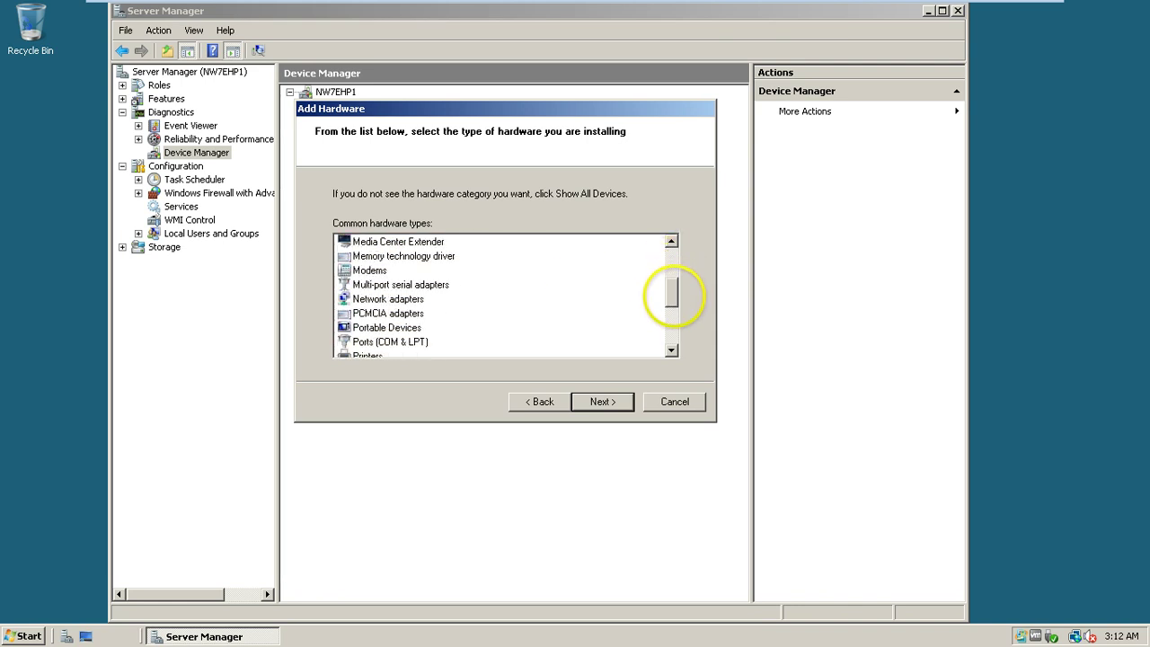
pyautogui.click(388, 299)
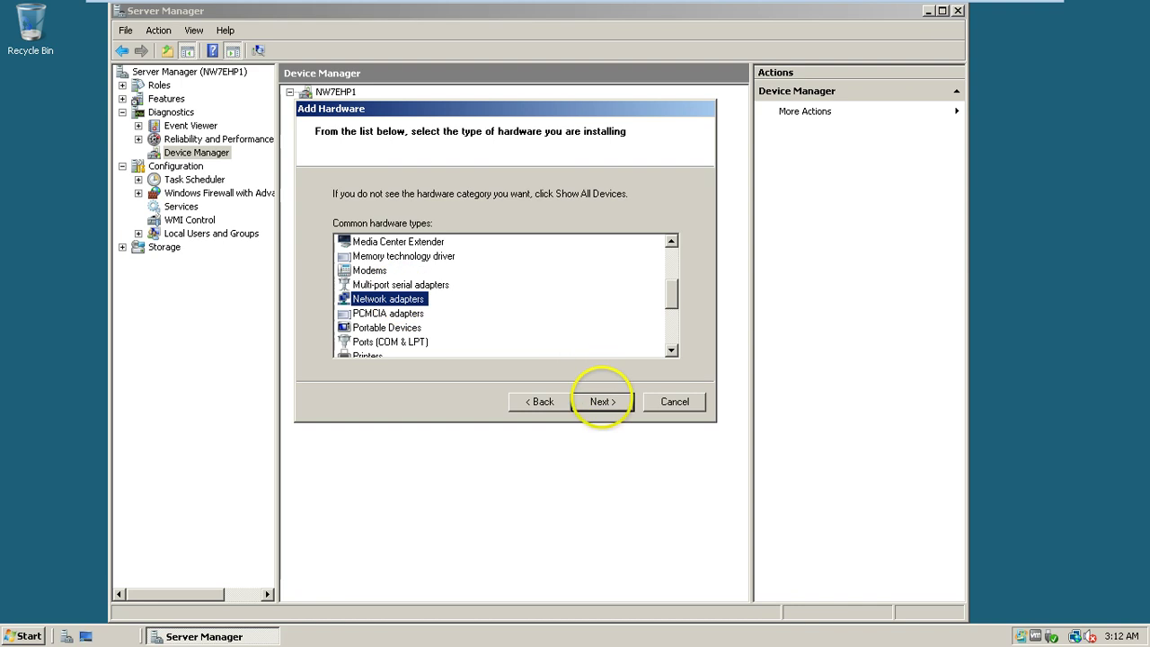
pyautogui.click(601, 402)
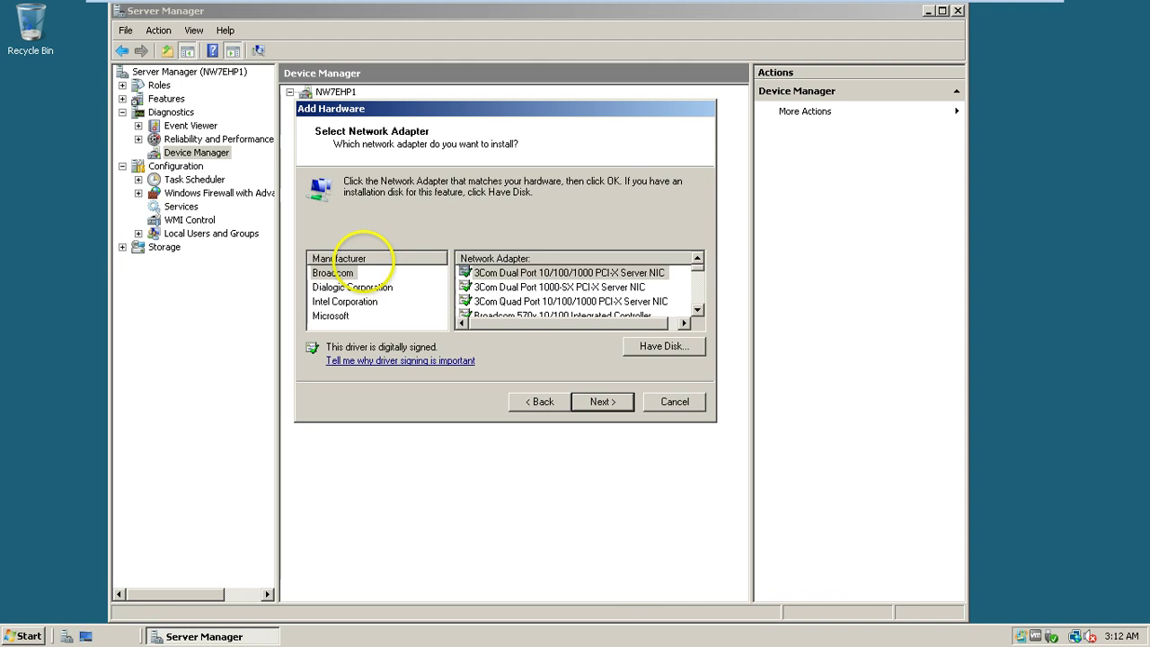
# Install the Microsoft Loopback Adapter from the manufacturer Microsoft and finish the wizard.
pyautogui.click(330, 315)
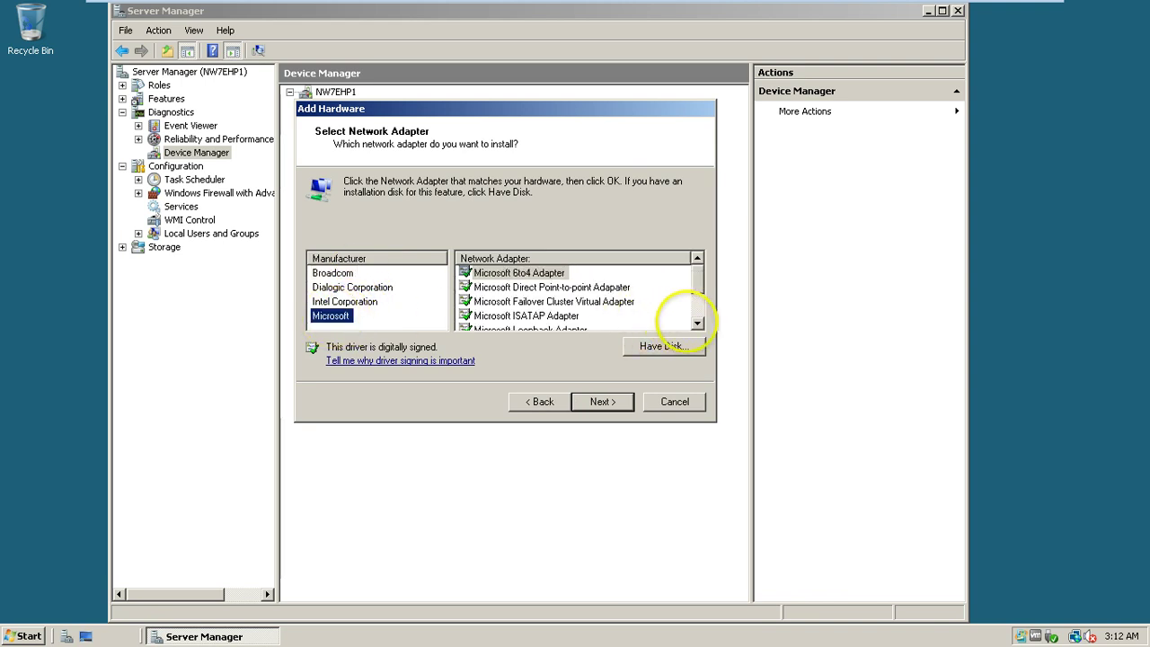
pyautogui.click(697, 323)
pyautogui.click(697, 322)
pyautogui.click(526, 302)
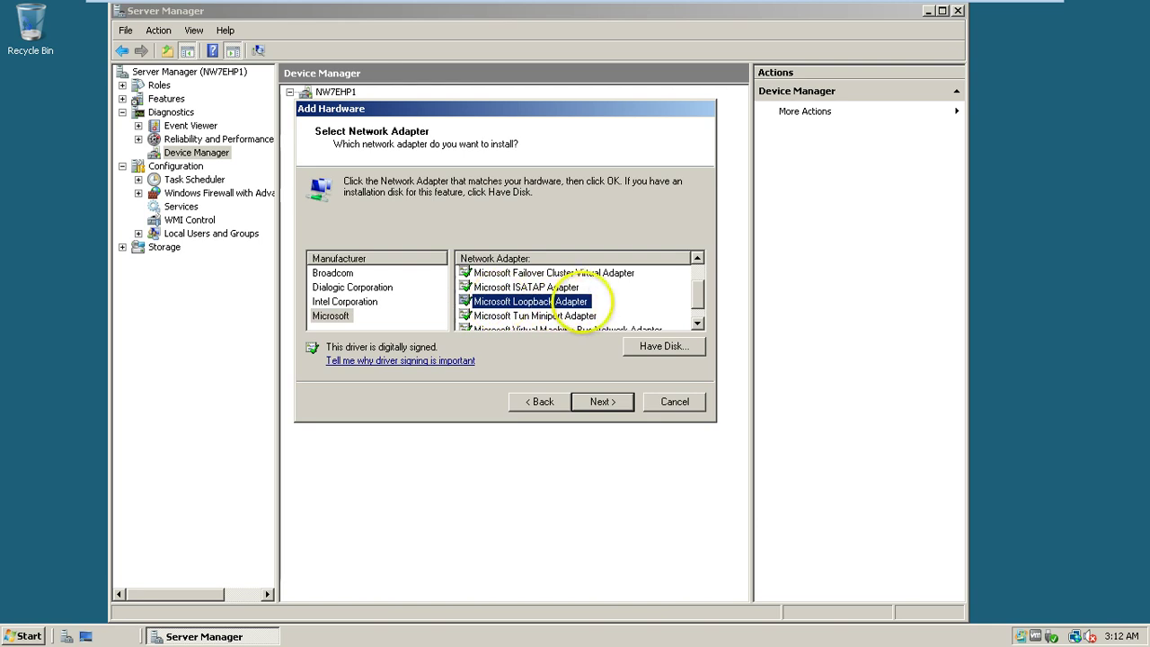
pyautogui.click(601, 402)
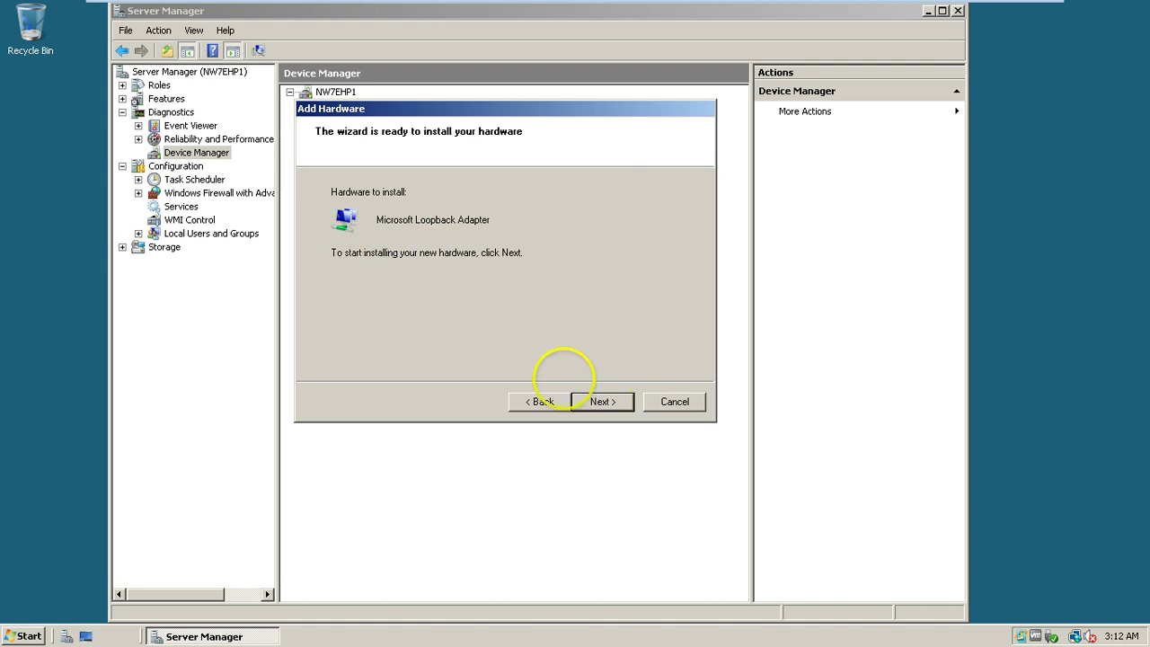
pyautogui.click(602, 401)
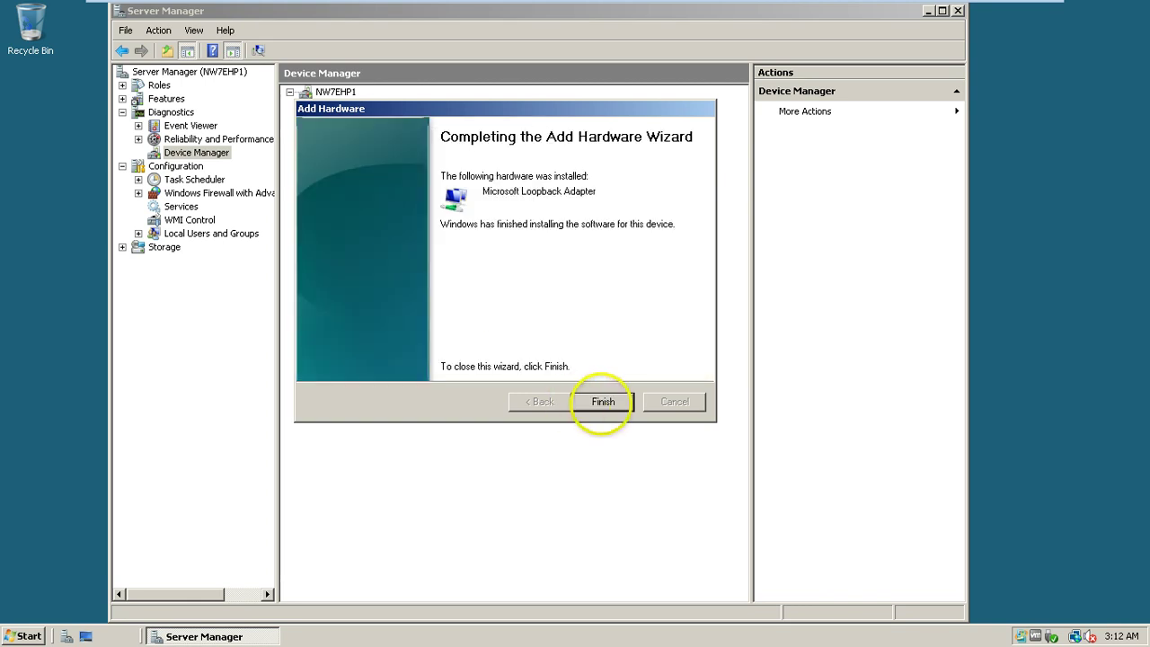
pyautogui.click(603, 402)
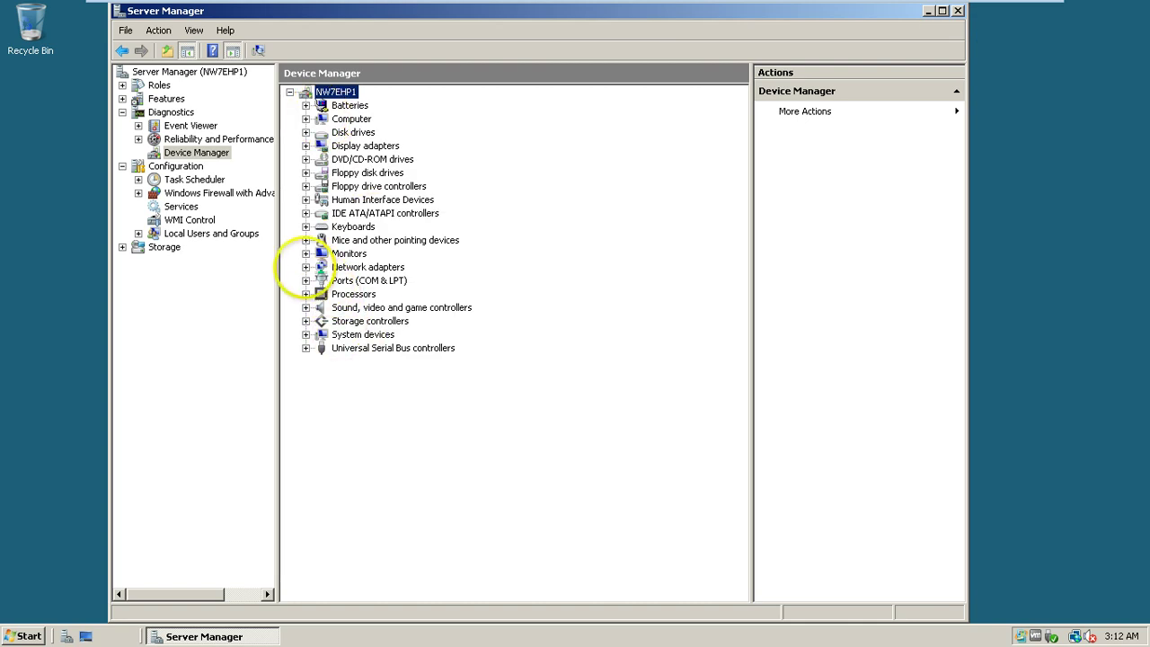
# Check the device status of the Microsoft Loopback Adapter in its properties, and close Server Manager.
pyautogui.click(306, 267)
pyautogui.click(382, 293)
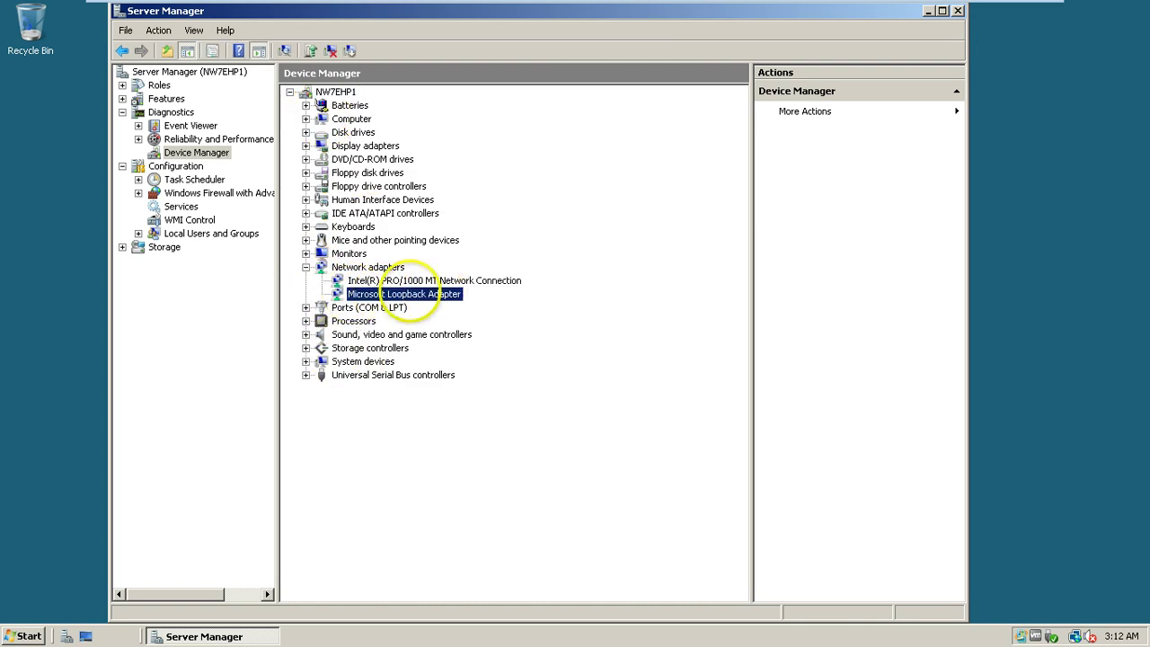
pyautogui.rightClick(407, 293)
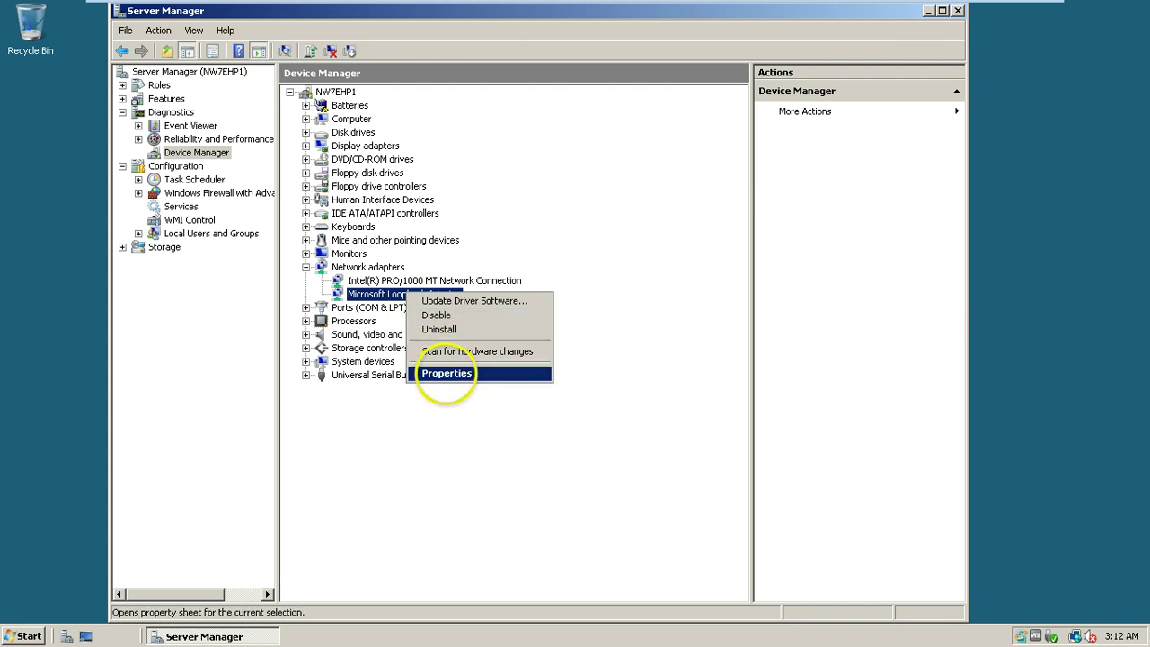
pyautogui.click(447, 374)
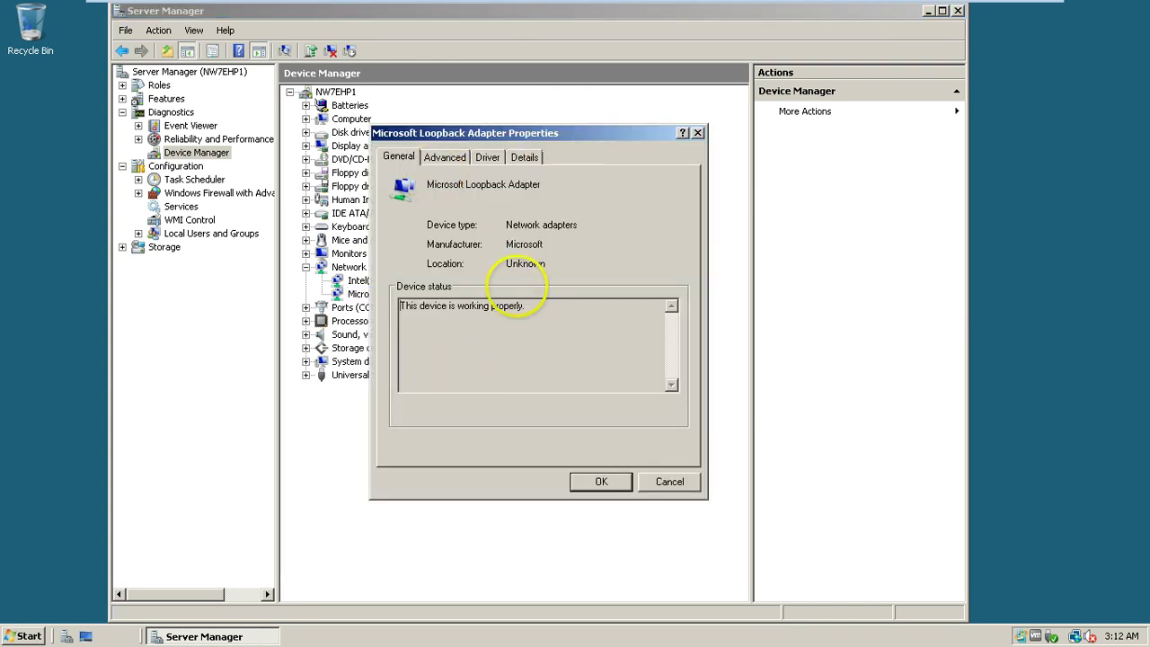
pyautogui.click(659, 482)
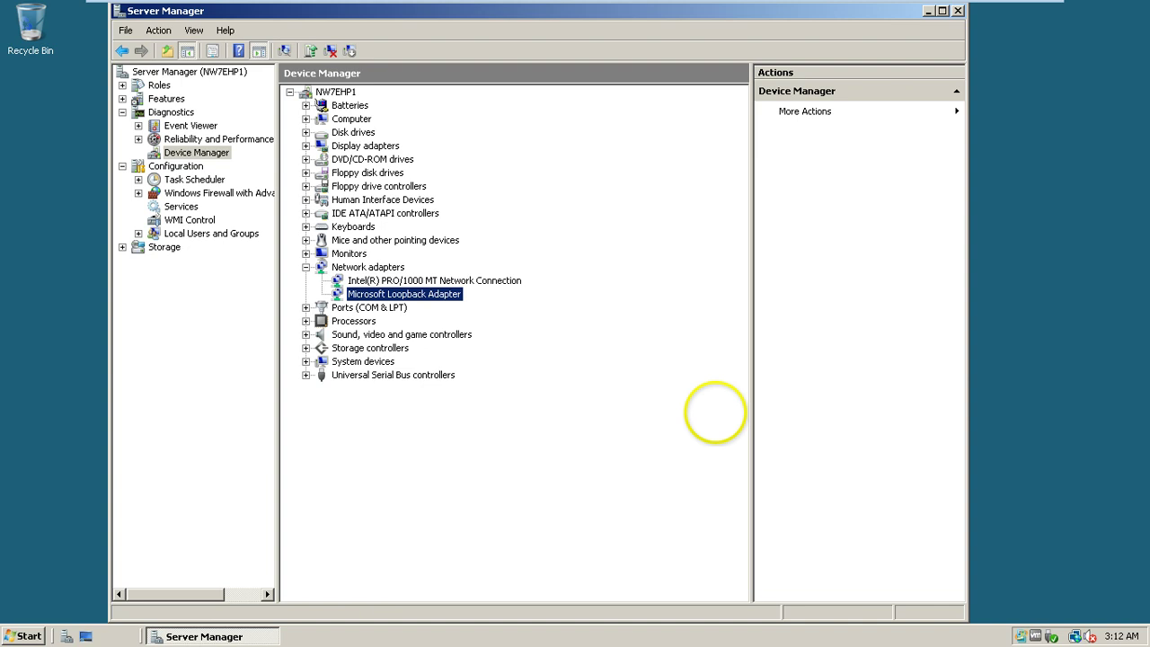
pyautogui.click(957, 9)
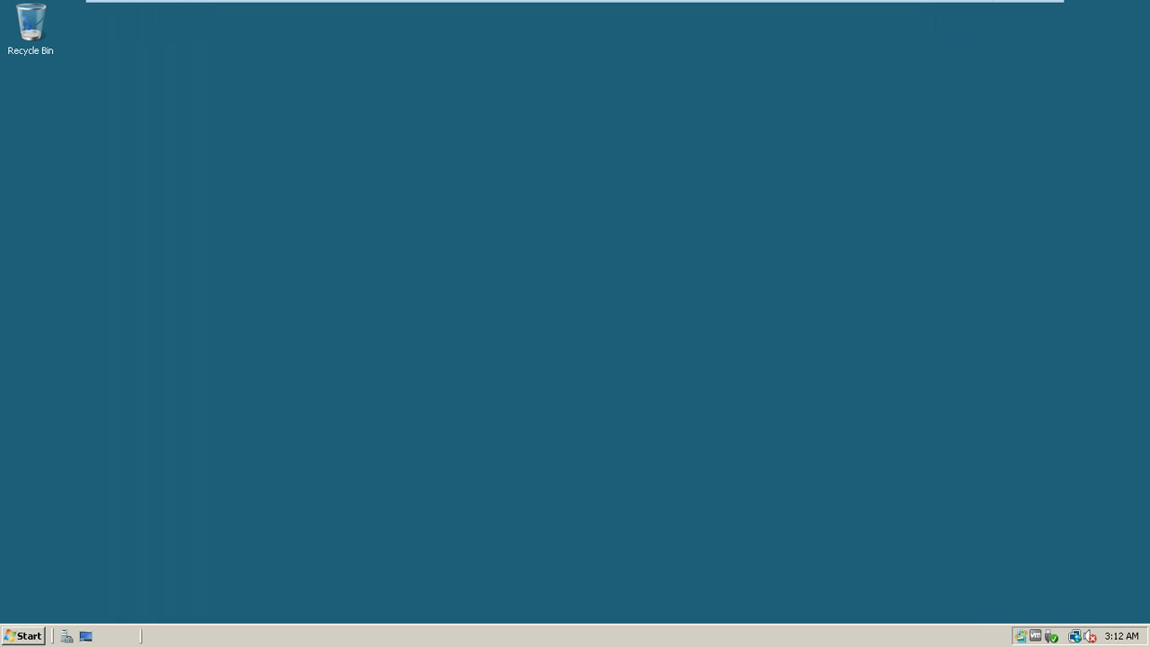
# Open the list of network connections from the Network and Sharing Center.
pyautogui.click(21, 635)
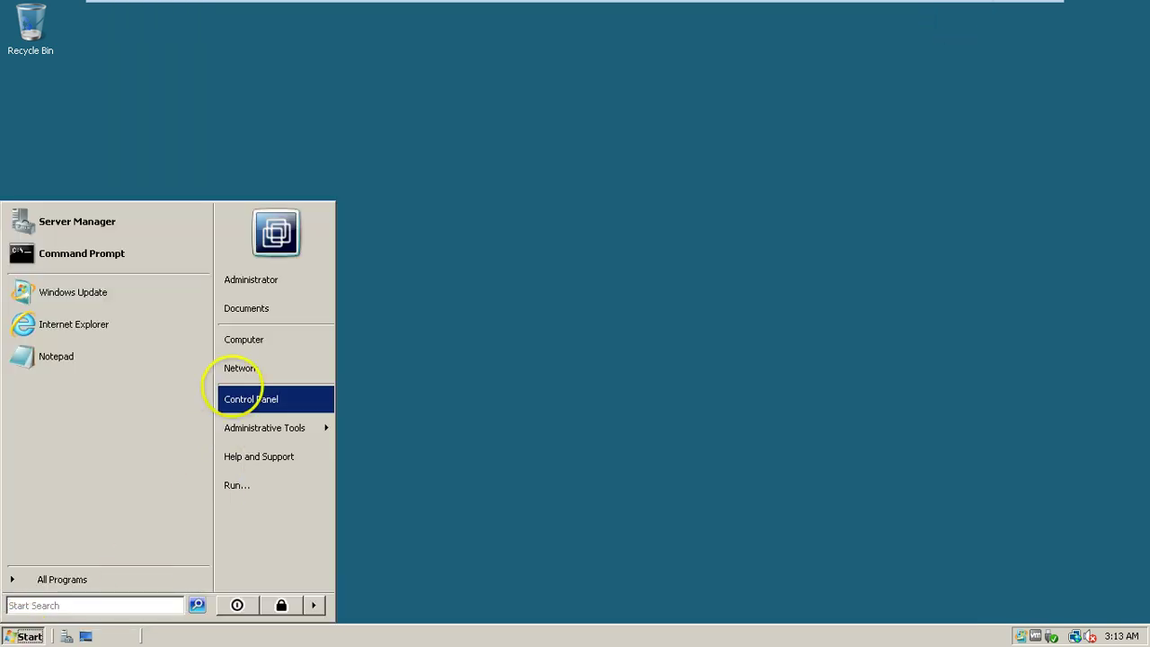
pyautogui.rightClick(250, 367)
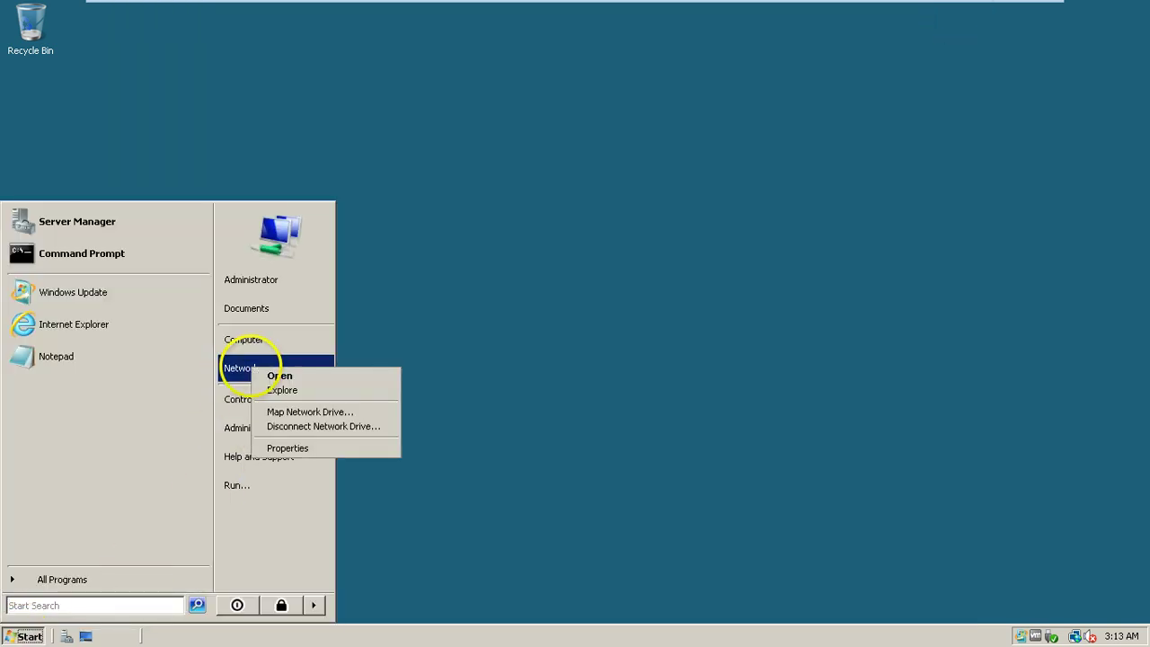
pyautogui.click(296, 447)
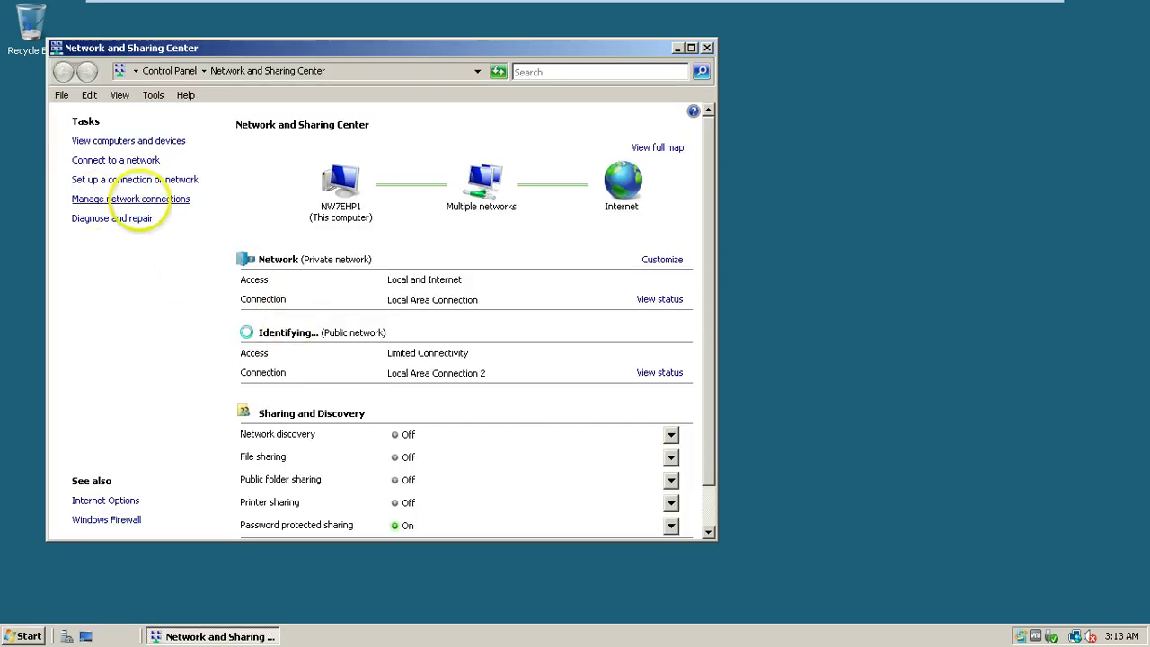
pyautogui.click(138, 198)
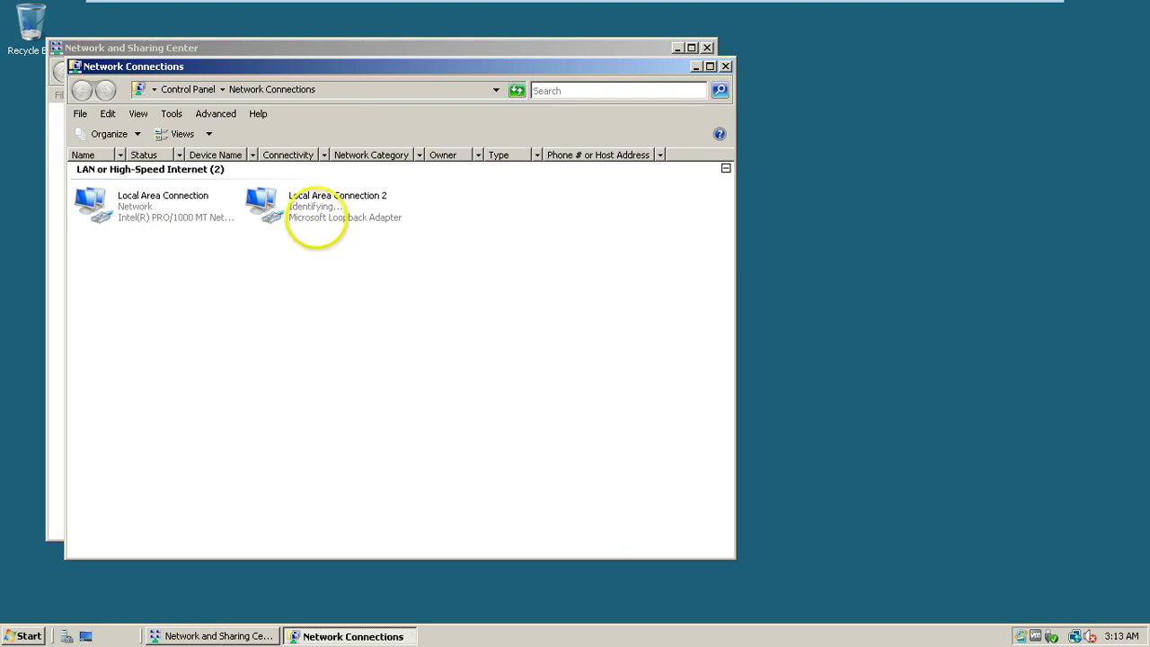
# Open the Internet Protocol Version 4 (TCP/IPv4) properties of Local Area Connection 2, the Microsoft Loopback Adapter.
pyautogui.rightClick(312, 216)
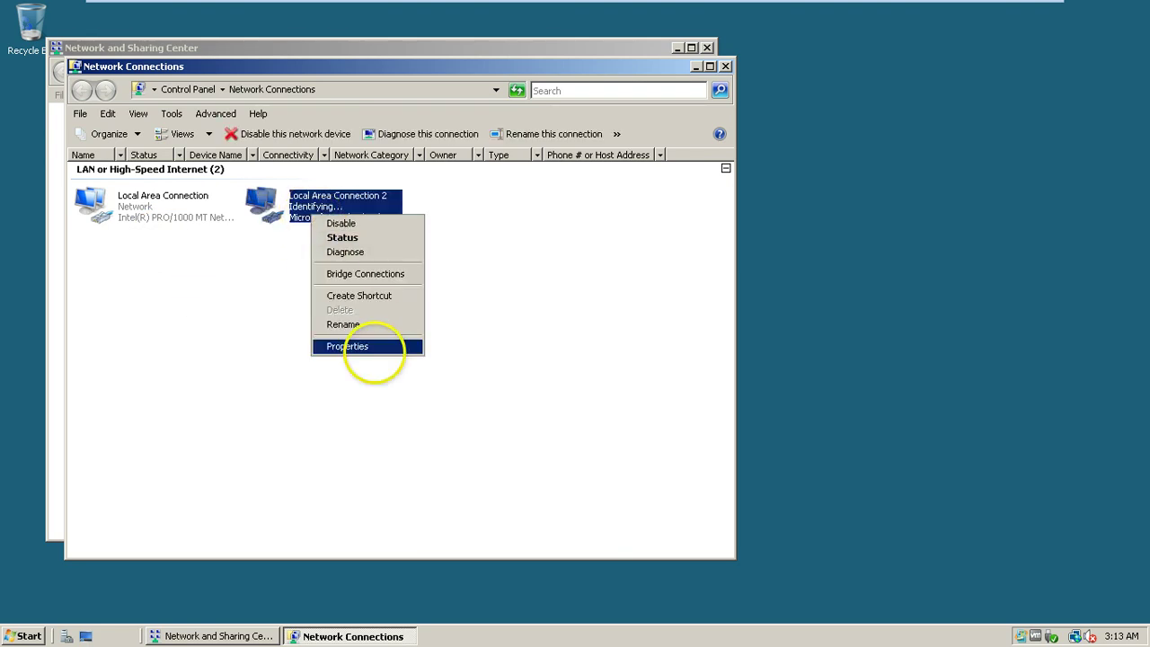
pyautogui.click(359, 347)
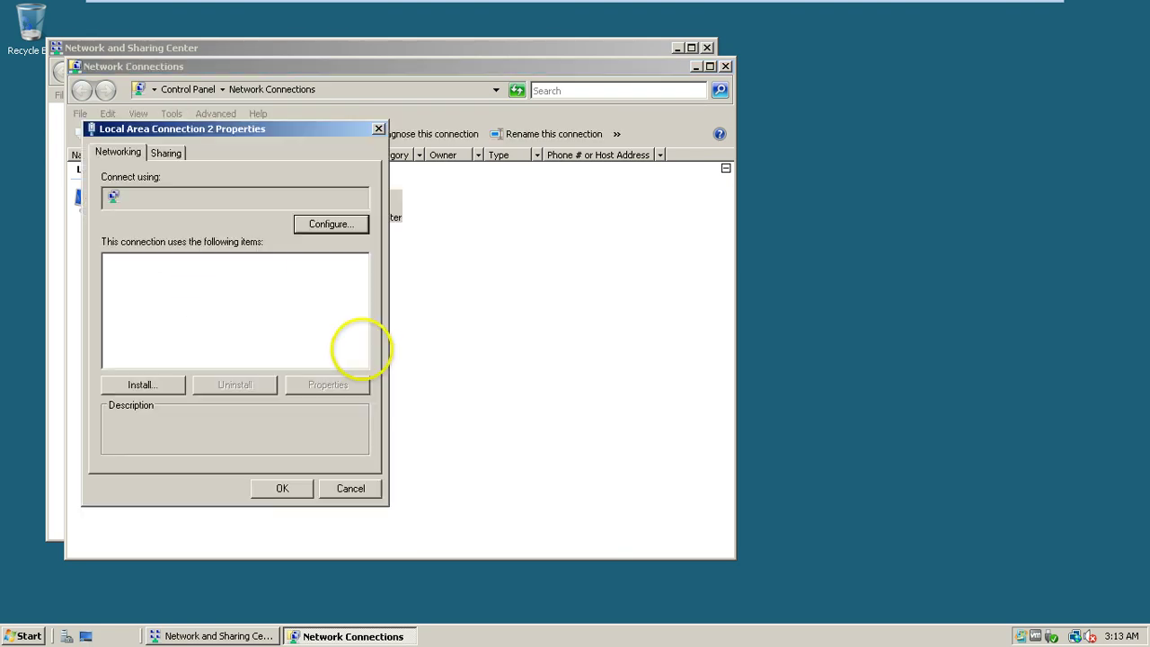
pyautogui.click(200, 304)
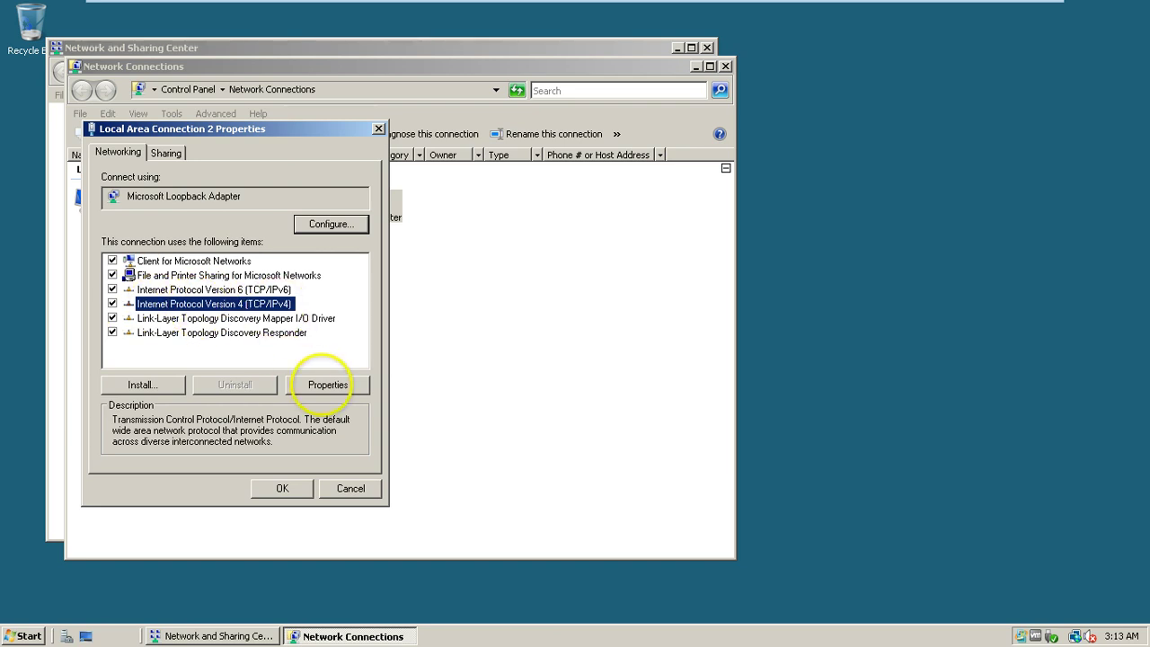
pyautogui.click(328, 384)
# Assign the static IP address 192.168.12.1 with subnet mask 255.255.255.0, apply the settings and close the network windows.
pyautogui.click(146, 304)
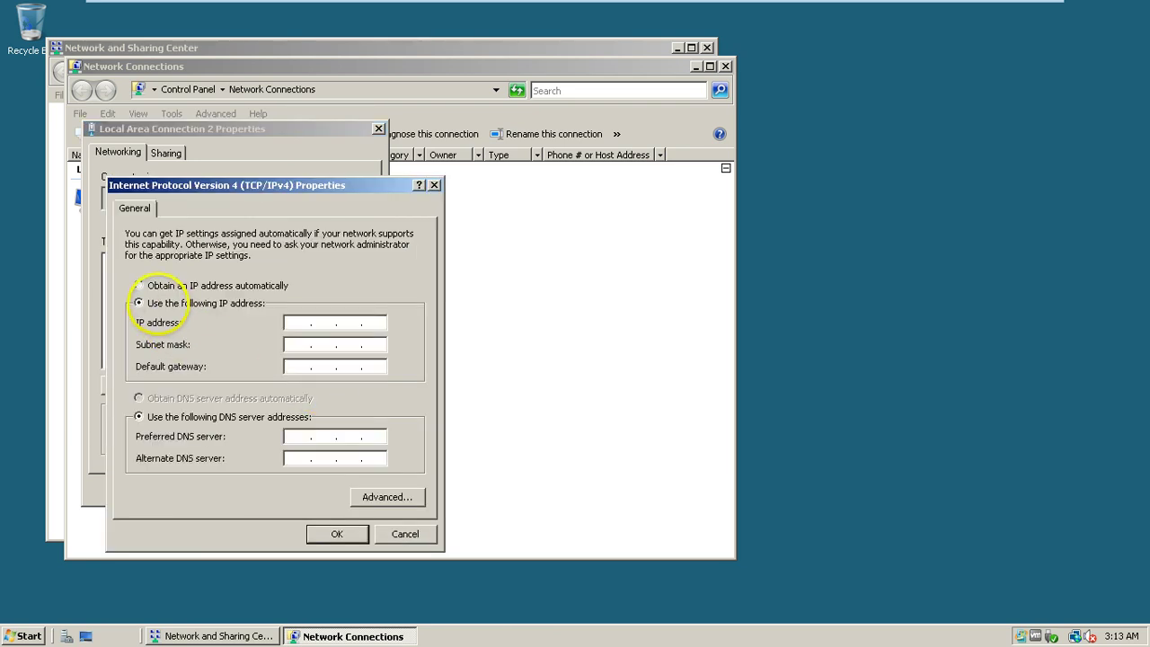
pyautogui.click(288, 325)
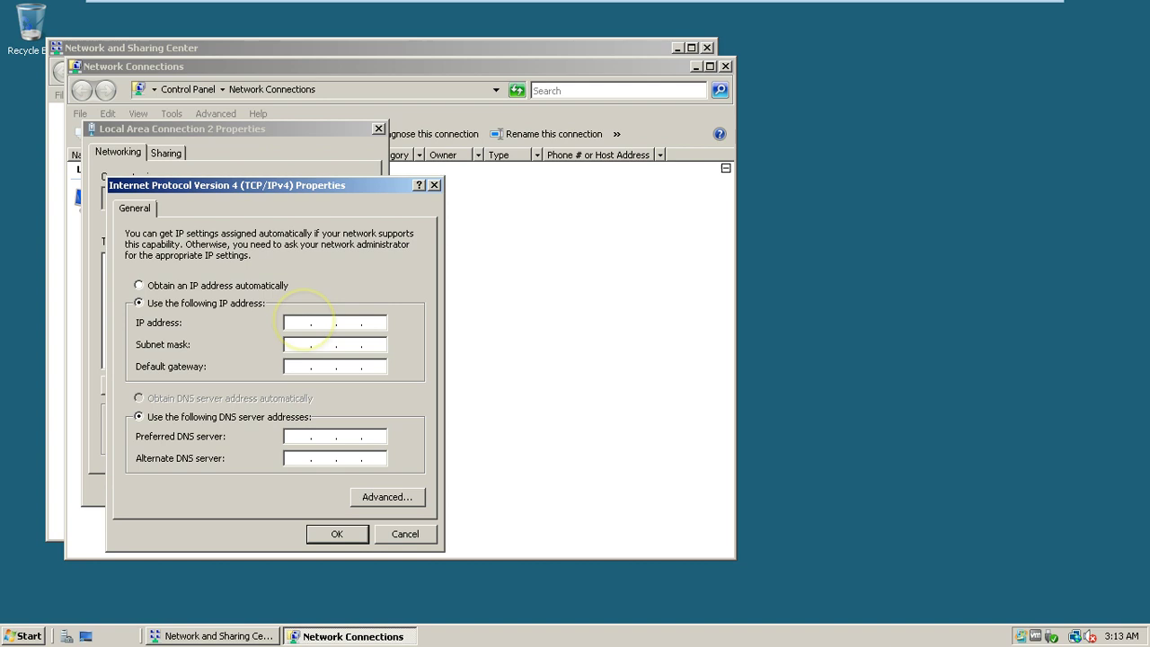
pyautogui.press('Num_Lock')
pyautogui.write('192 . 168 . 12 . 1')
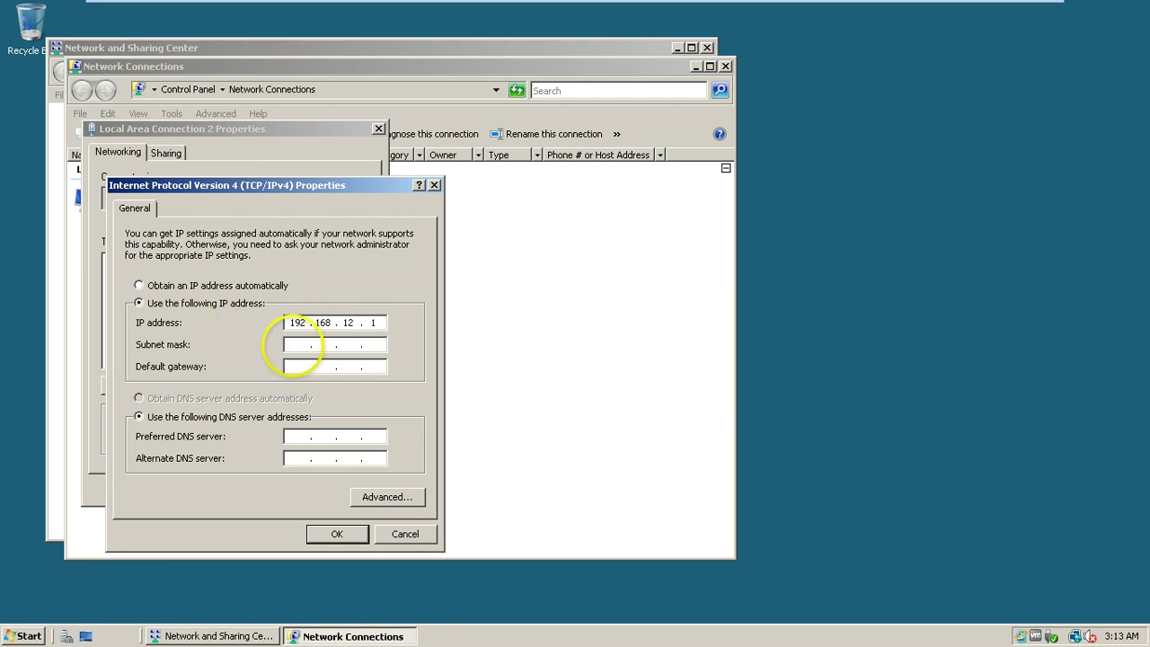
pyautogui.click(284, 346)
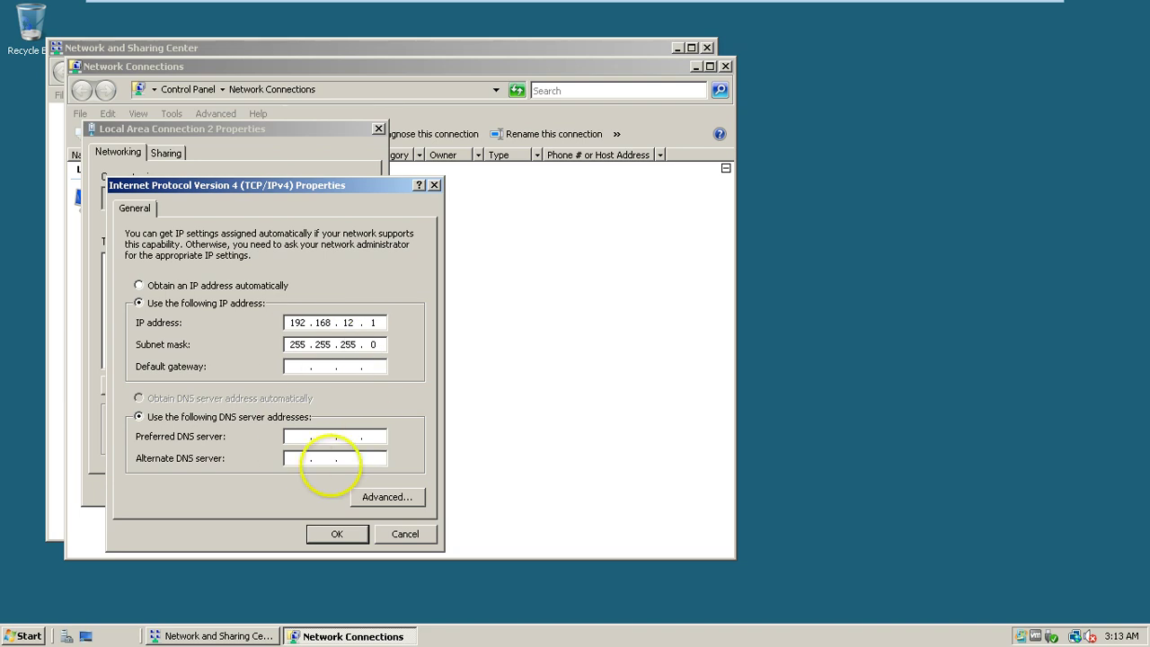
pyautogui.click(336, 532)
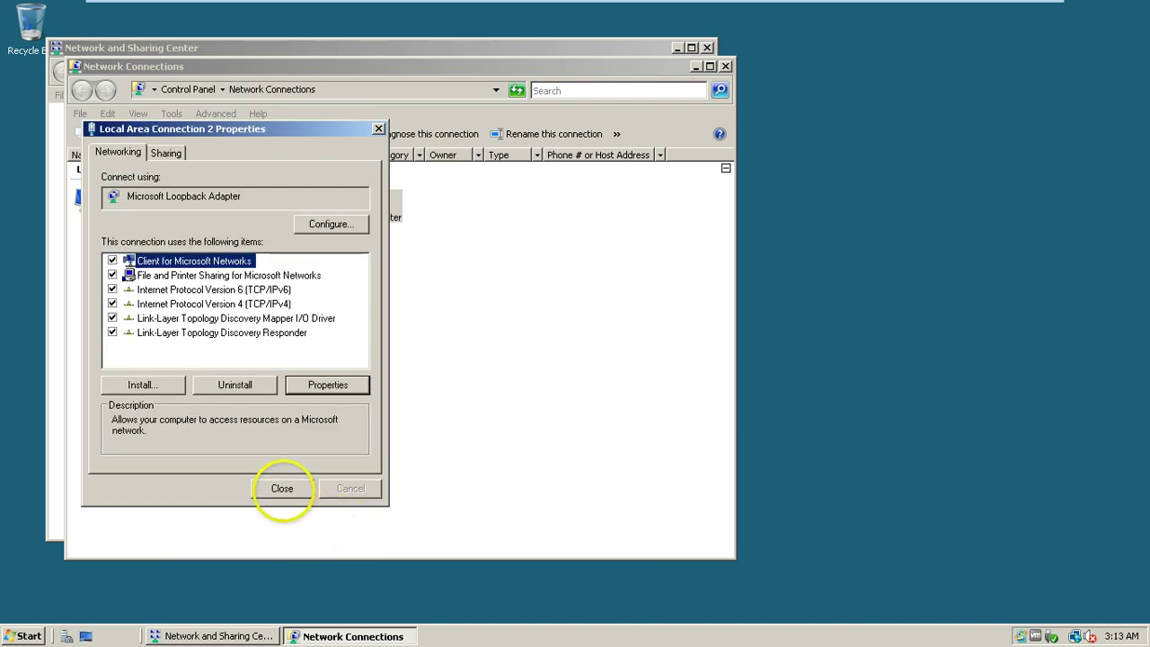
pyautogui.click(282, 488)
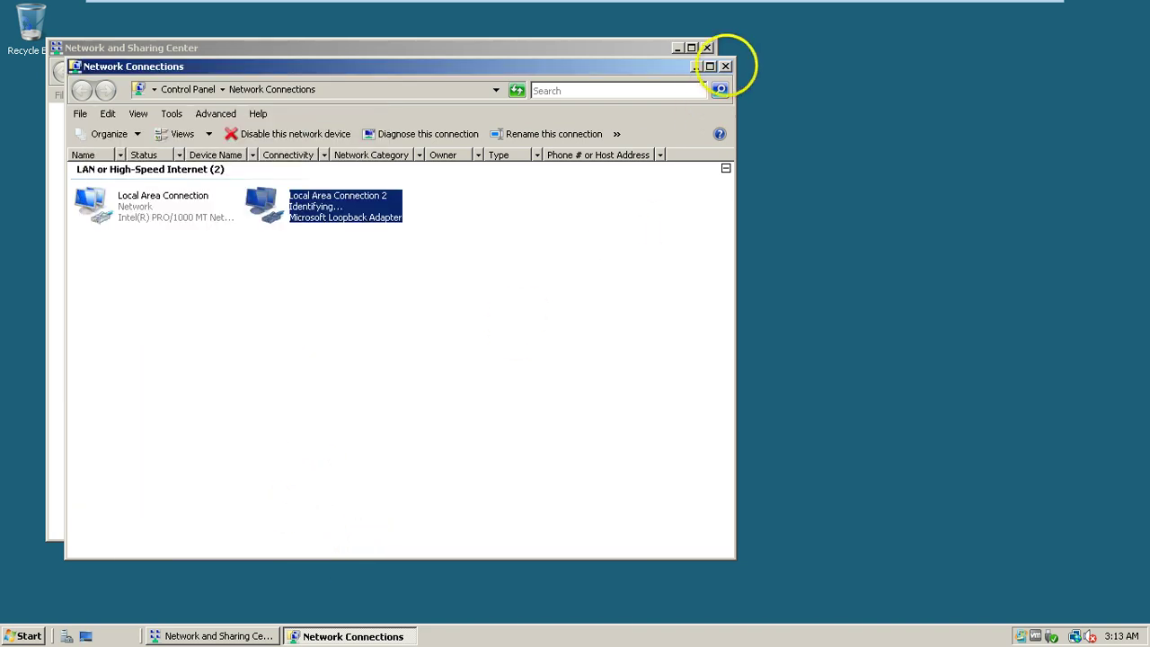
pyautogui.click(724, 66)
pyautogui.click(706, 46)
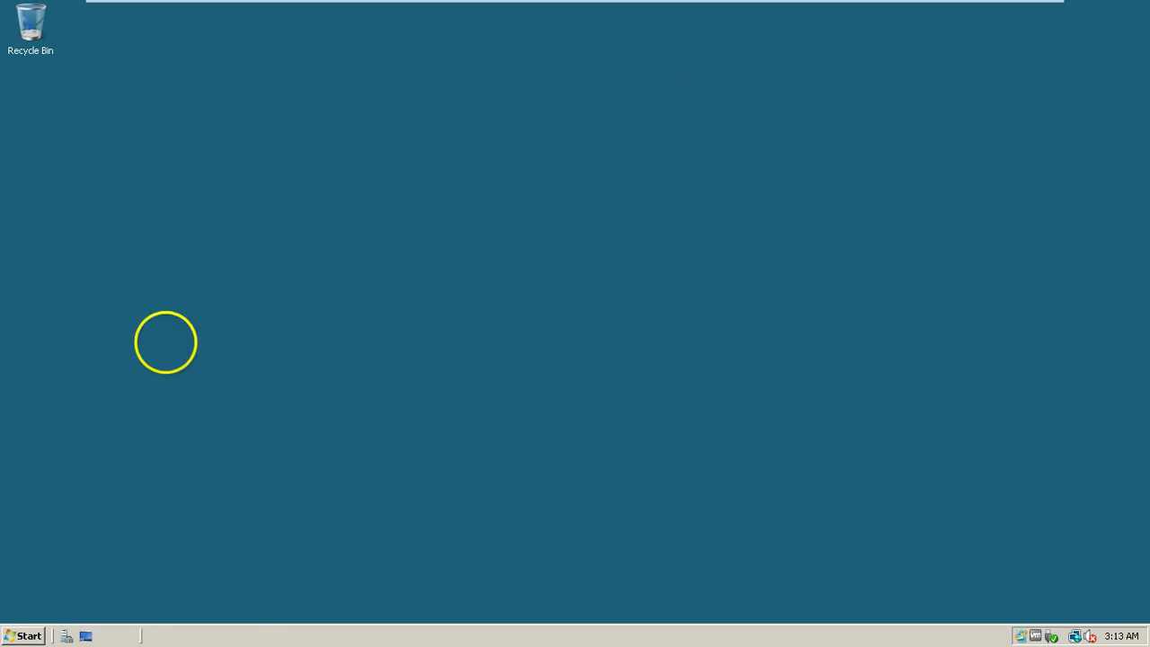
# Open a command prompt through Run and ping 192.168.12.1.
pyautogui.click(25, 634)
pyautogui.click(235, 484)
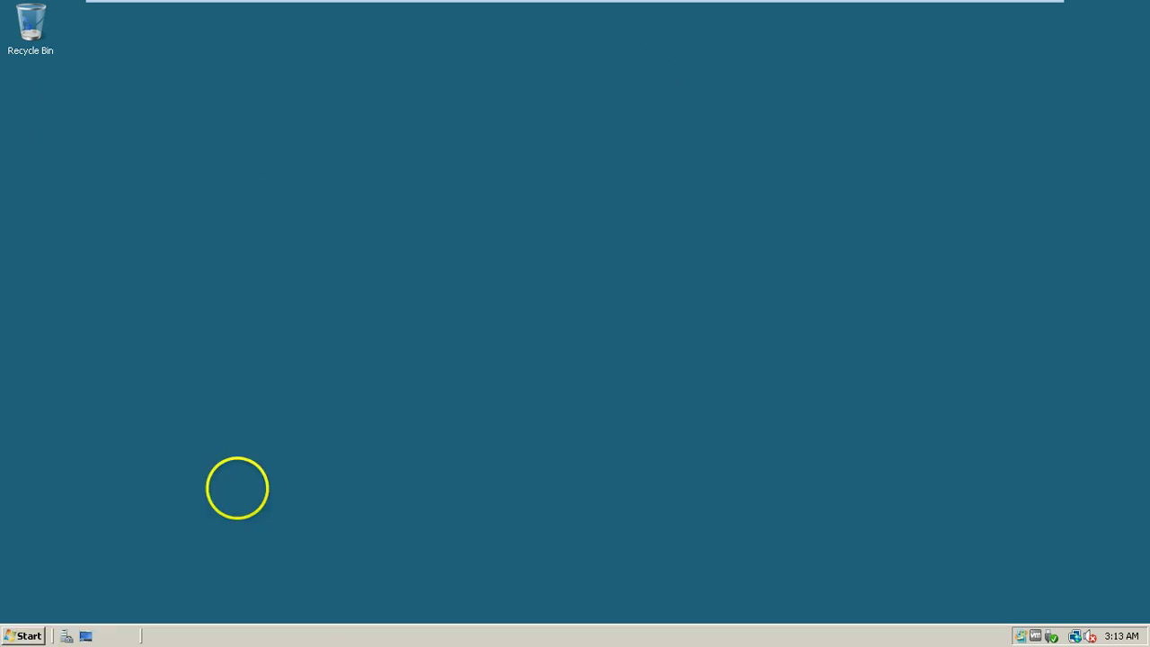
pyautogui.press('Return')
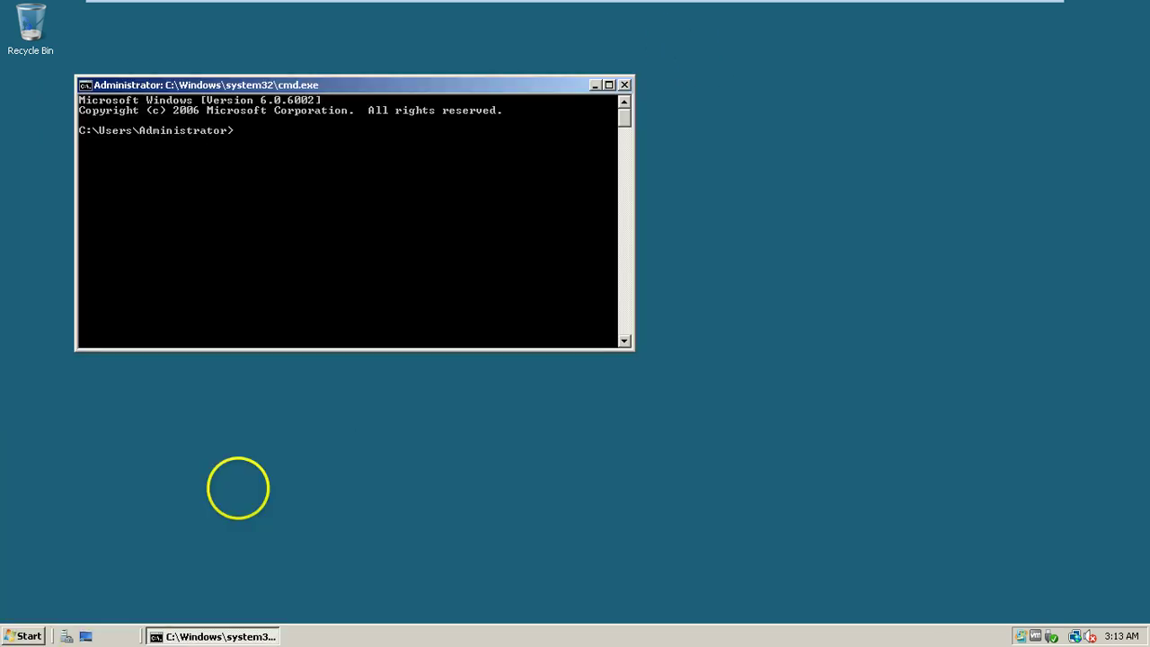
pyautogui.write('pin')
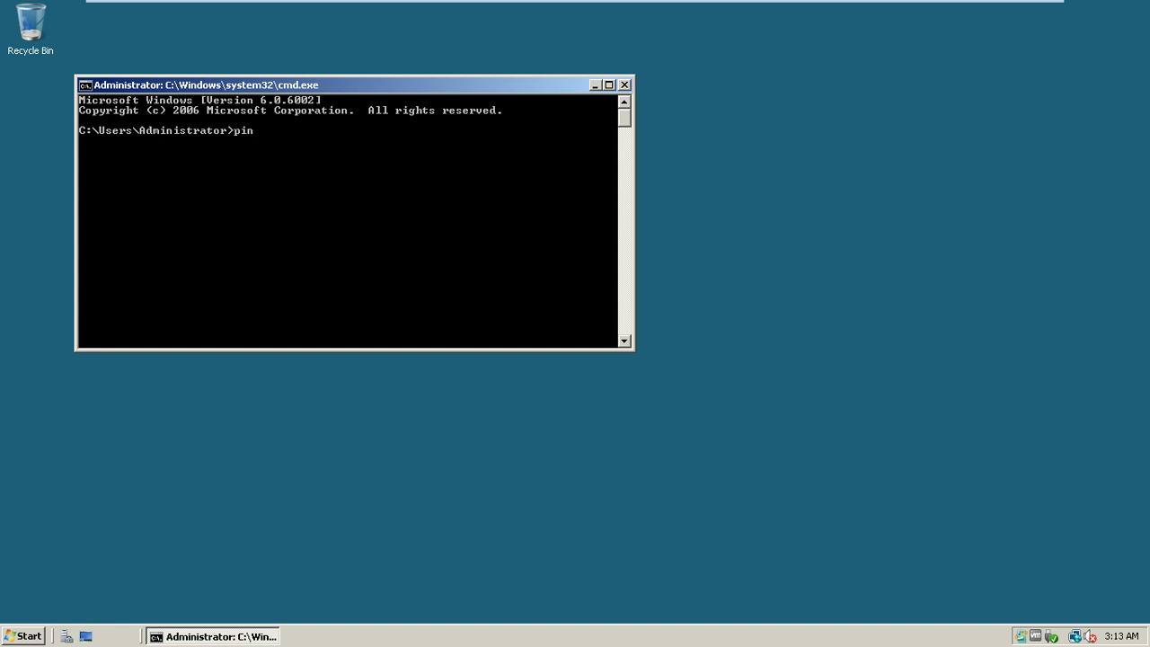
pyautogui.write('g 192.168.12.1')
pyautogui.press('Return')
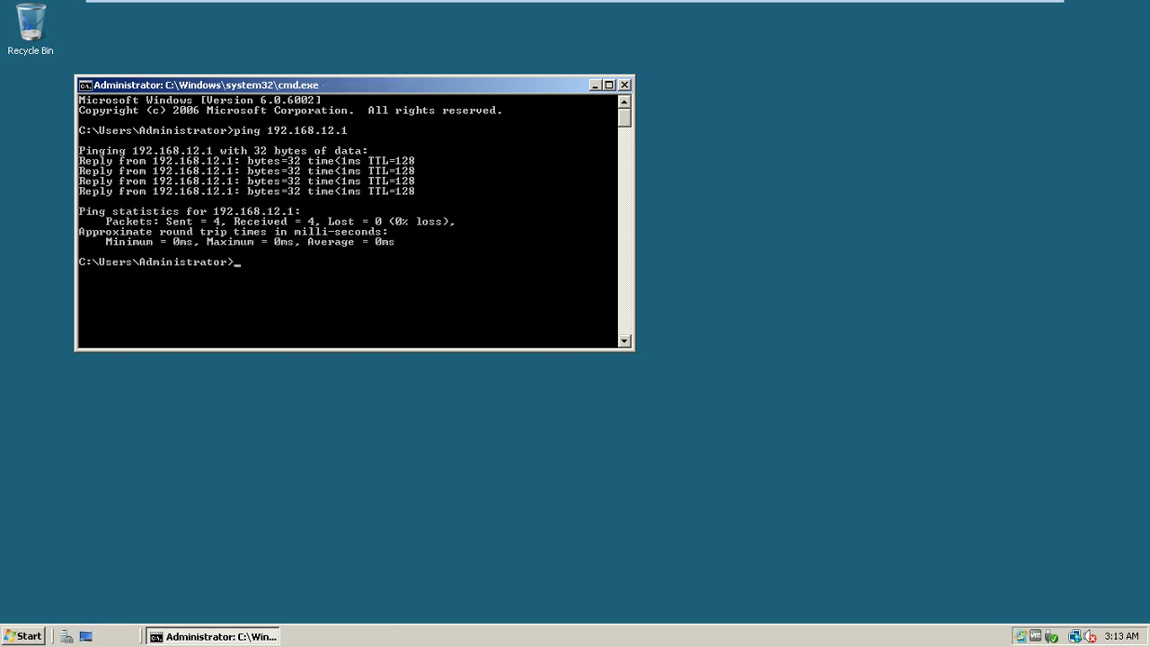
# Query the computer's hostname in the command prompt and ping nw7ehp1.
pyautogui.write('host name')
pyautogui.press('Return')
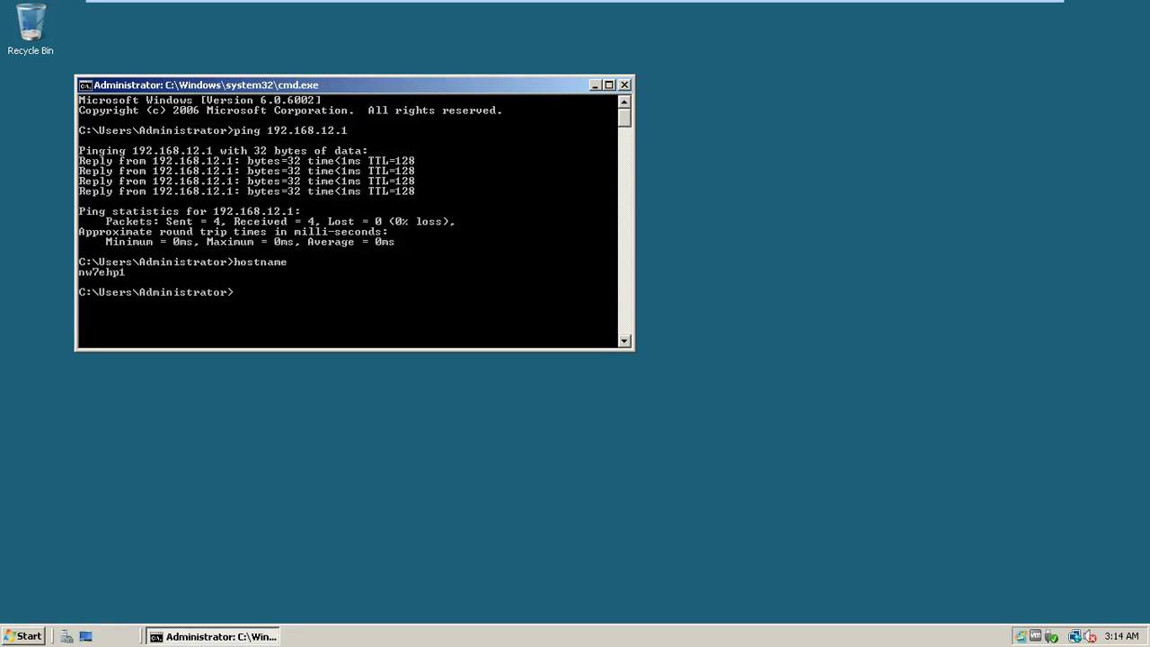
pyautogui.write('ping nw7ehp1')
pyautogui.press('Return')
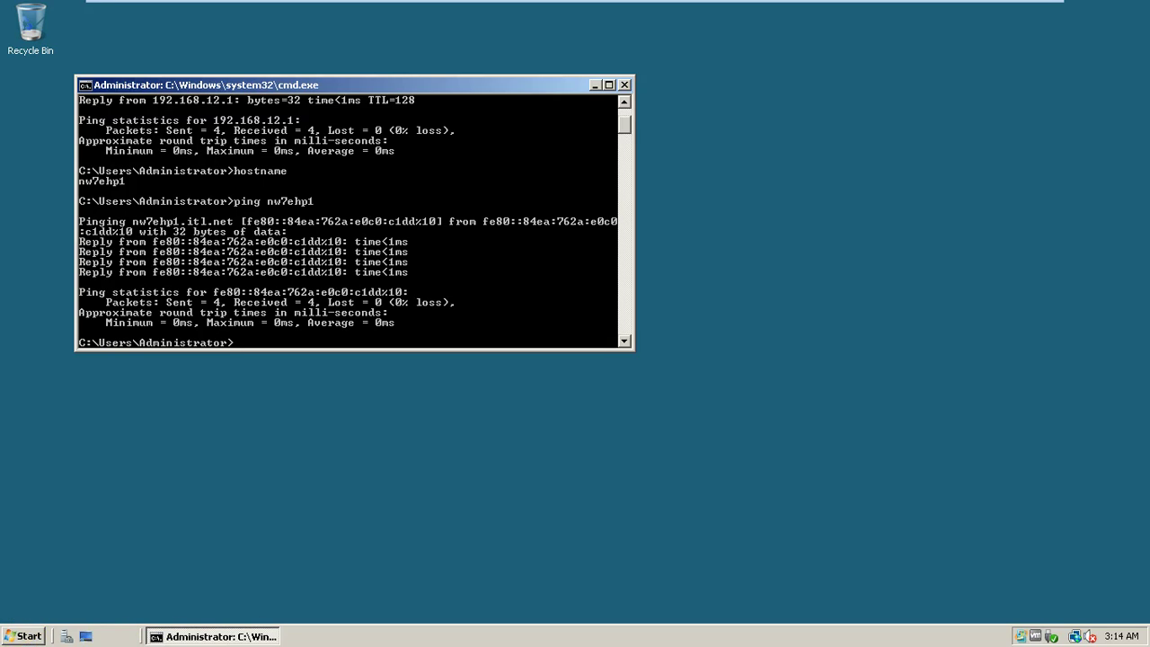
# Open the Windows drivers folder through Run and go into its etc subfolder.
pyautogui.click(19, 623)
pyautogui.click(244, 478)
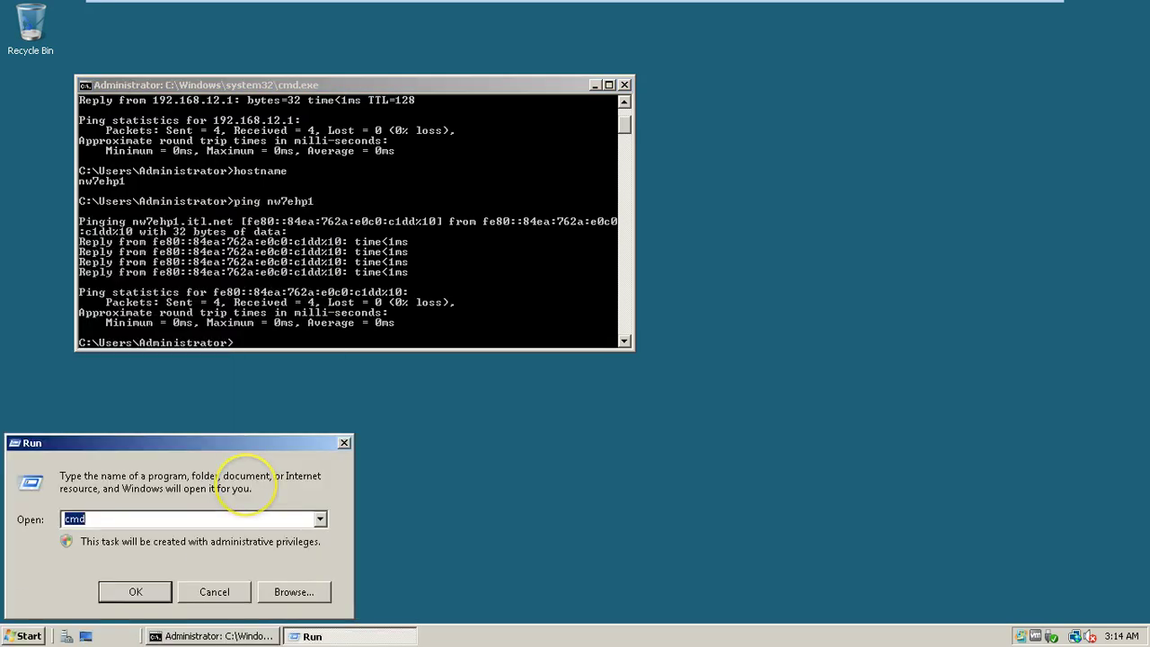
pyautogui.write('drivers')
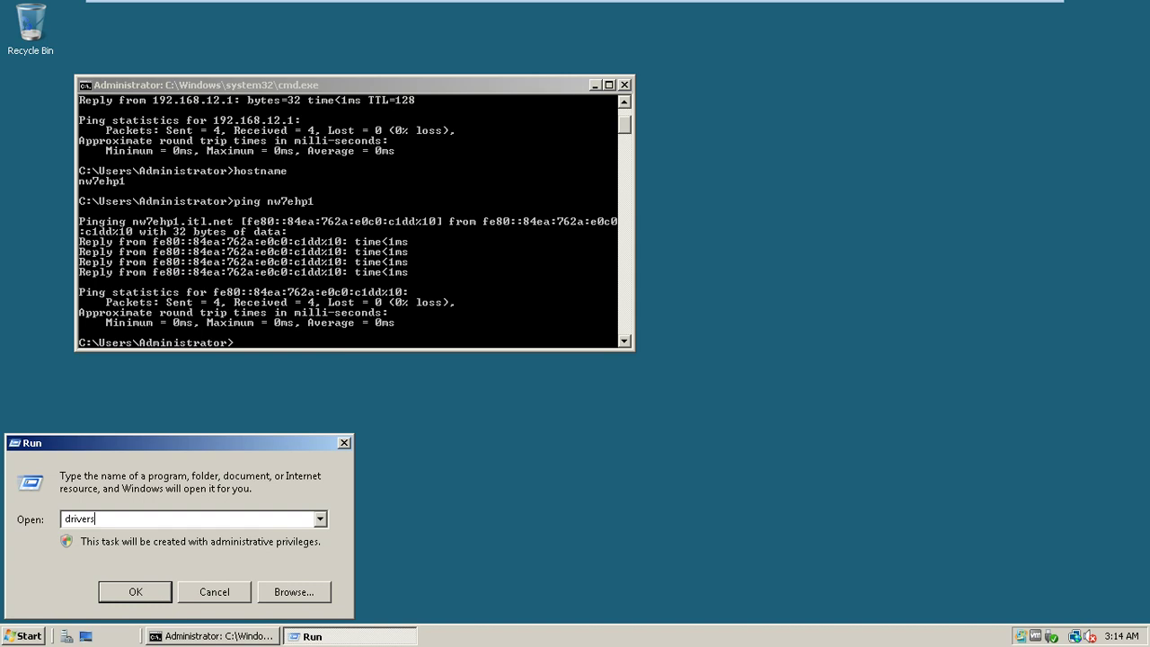
pyautogui.press('Return')
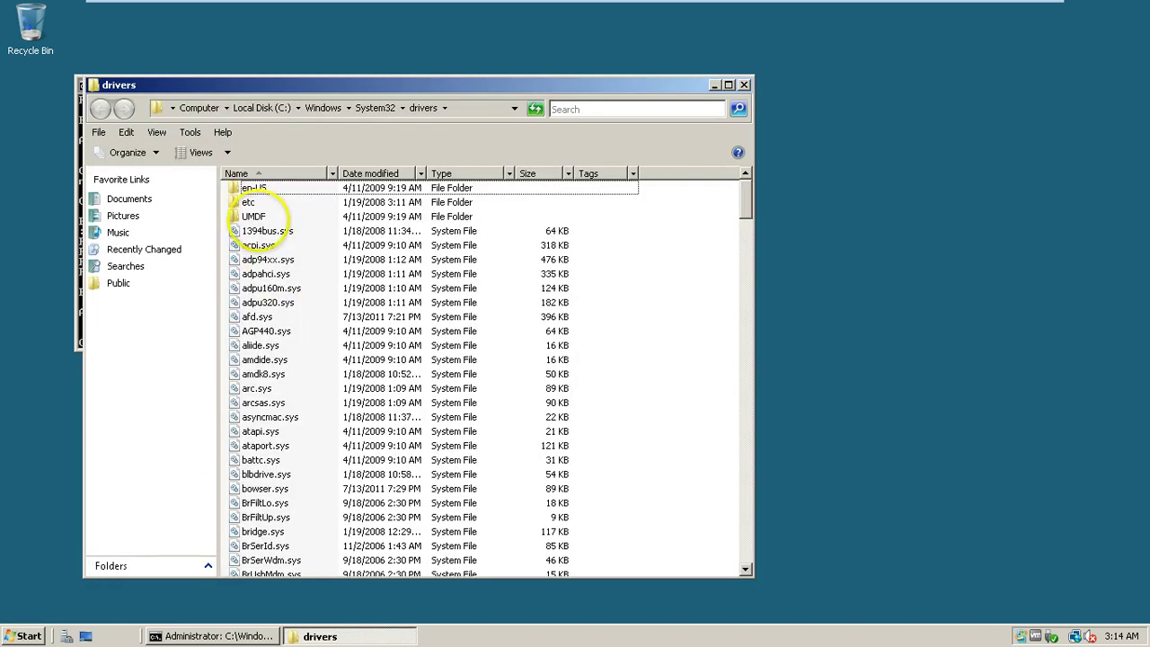
pyautogui.doubleClick(230, 204)
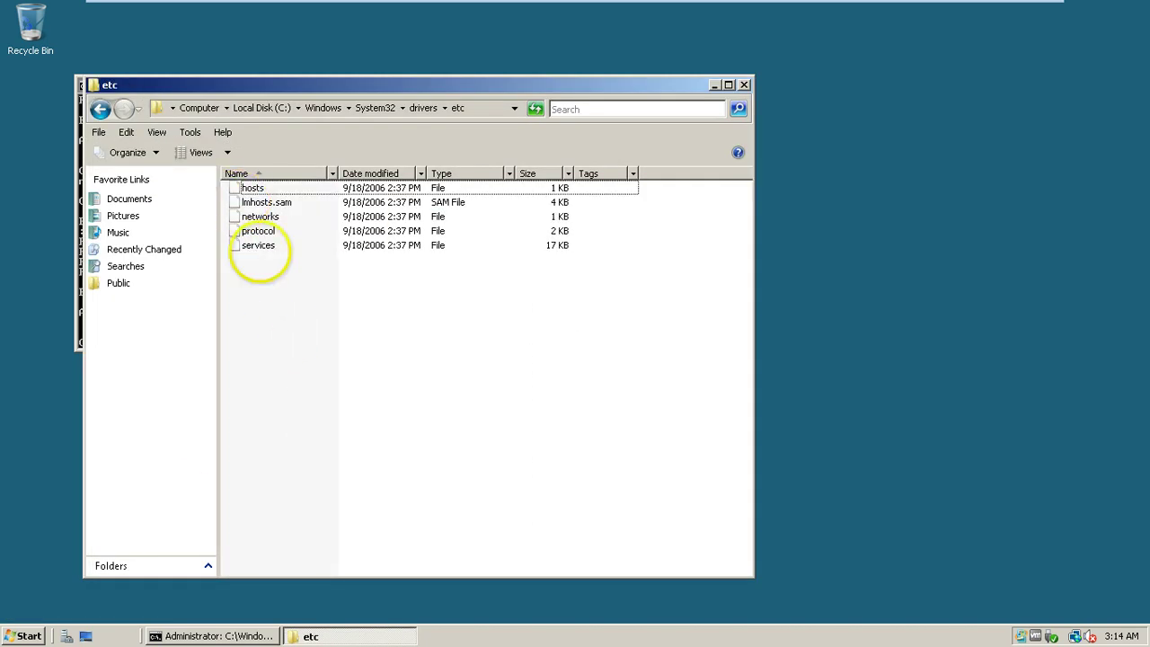
# Open the hosts file from the etc folder in Notepad.
pyautogui.click(252, 188)
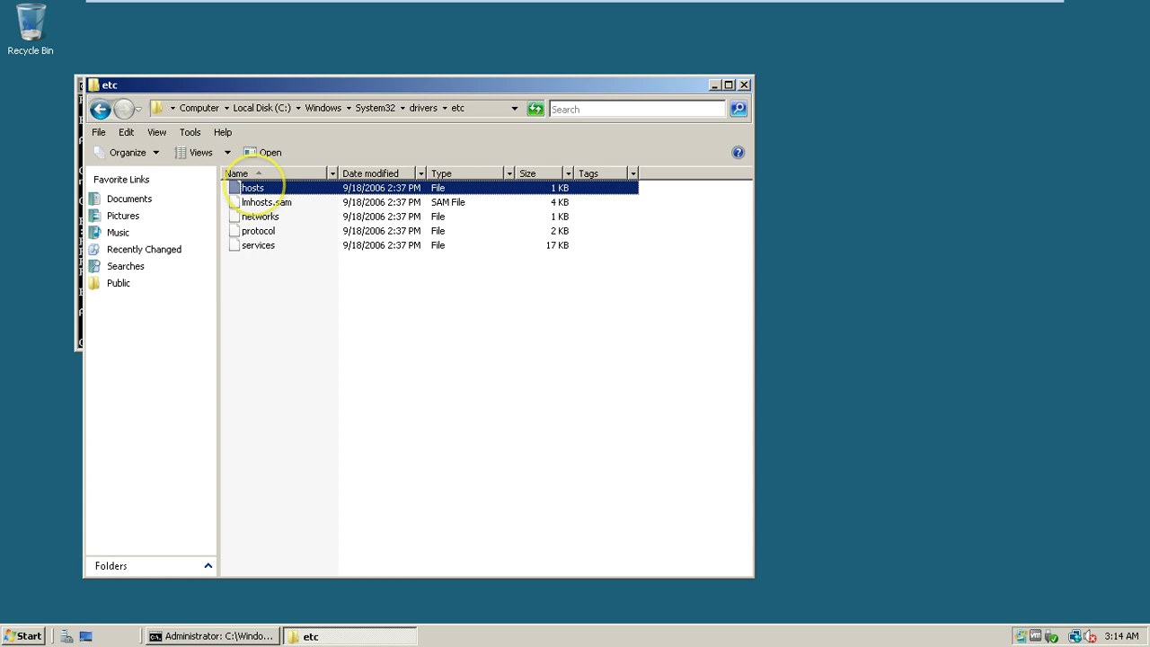
pyautogui.click(261, 152)
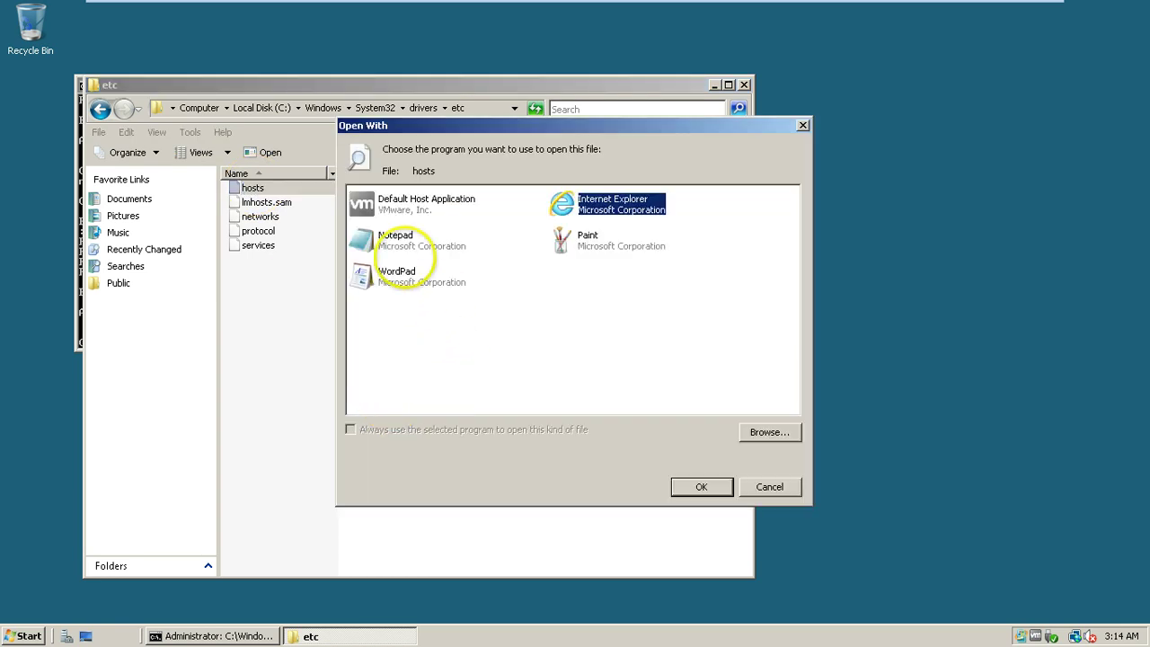
pyautogui.click(395, 239)
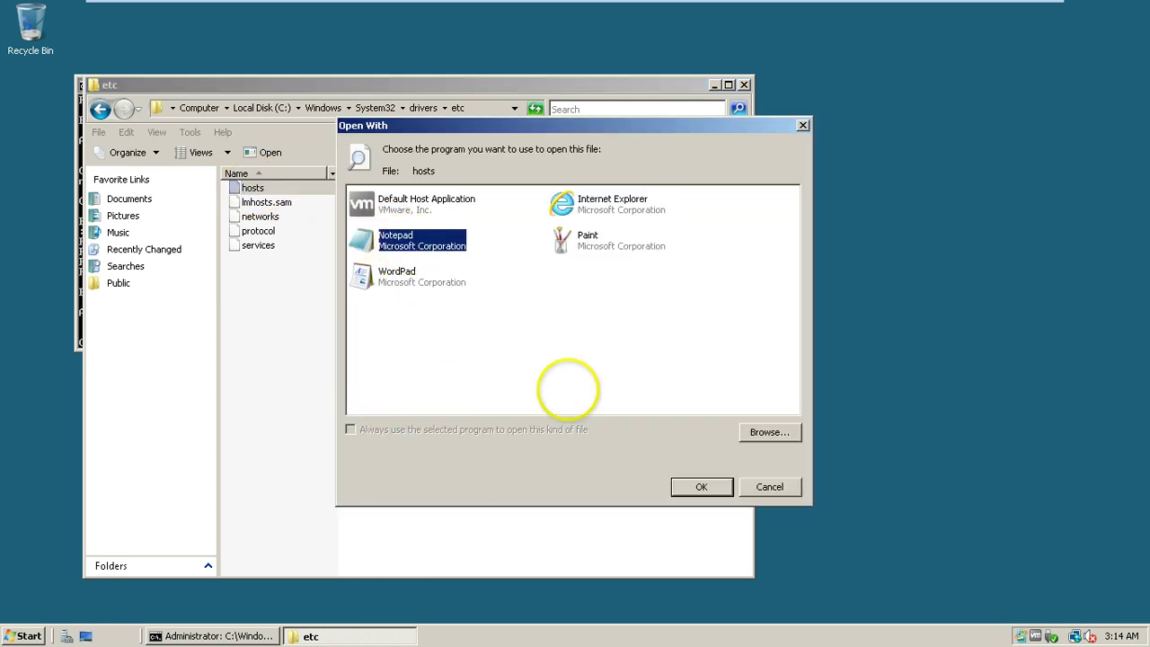
pyautogui.click(700, 486)
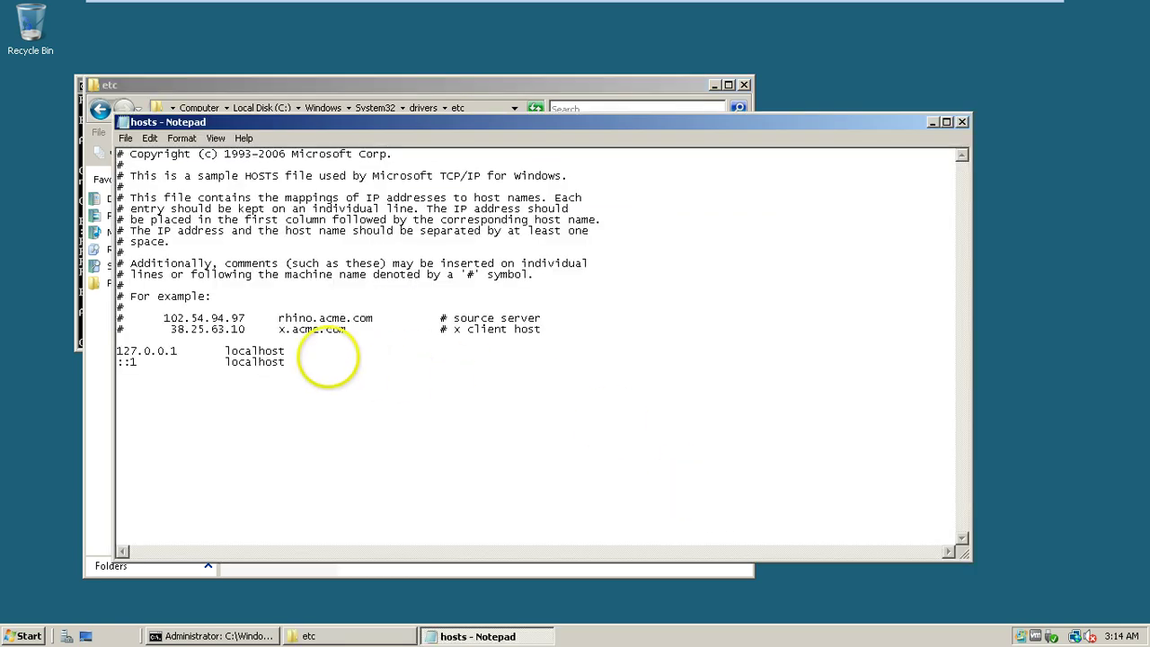
# Add the entry "192.168.12.1 nw7ehp1" on a new line below the localhost entries and save the hosts file.
pyautogui.click(312, 365)
pyautogui.press('Return')
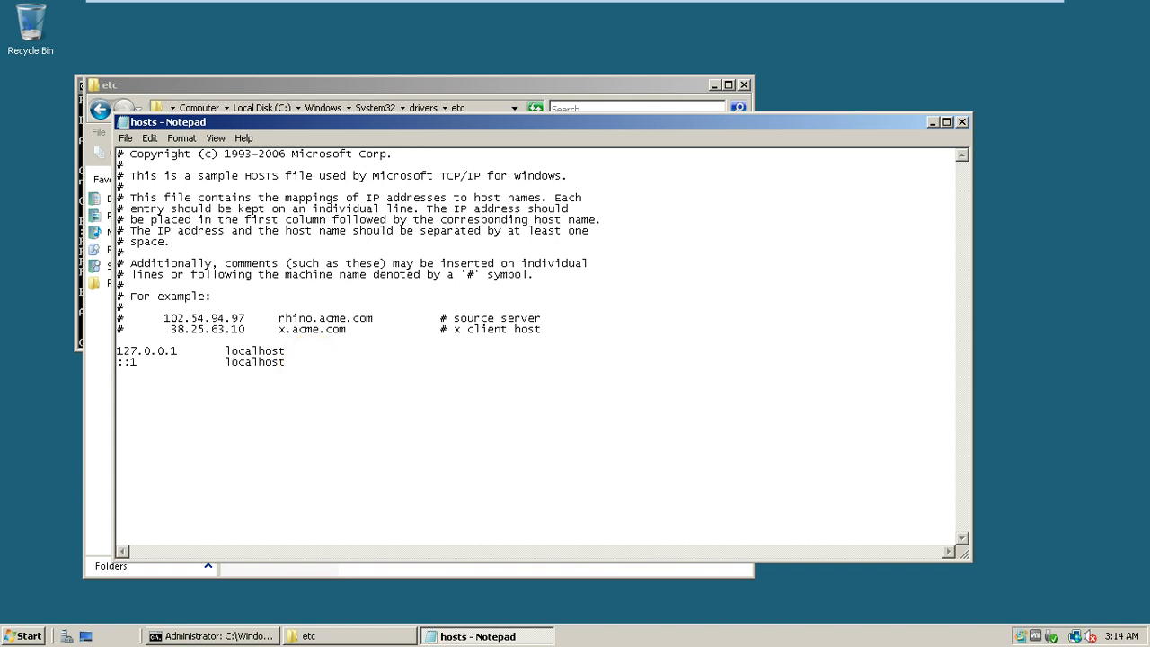
pyautogui.write('192.168.12.1')
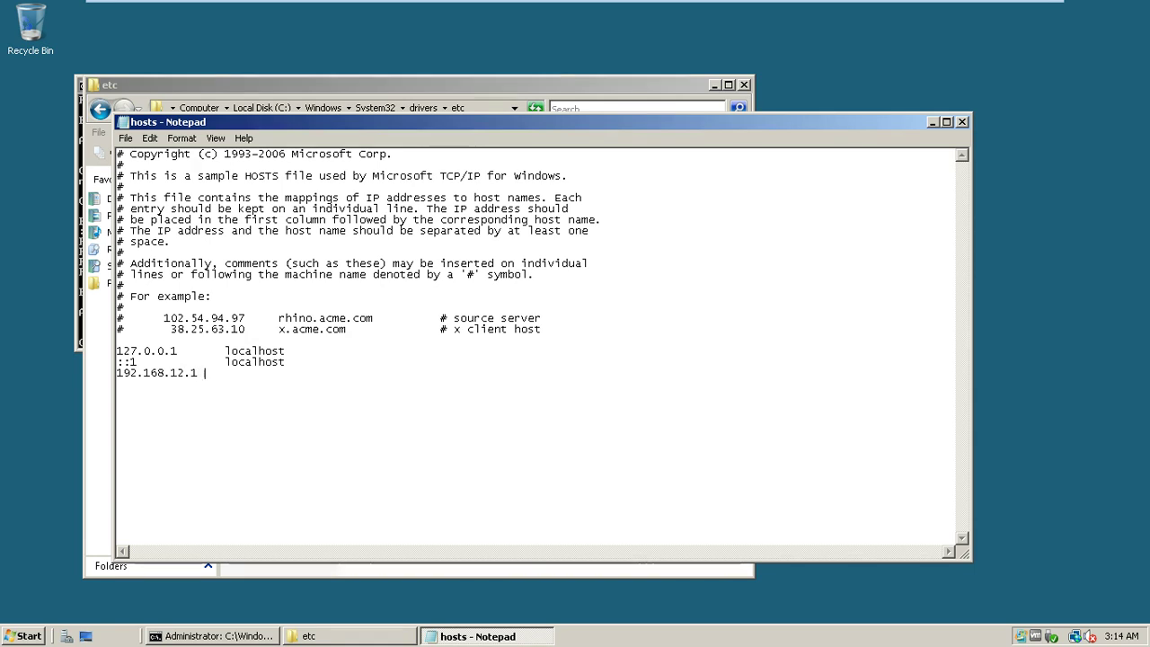
pyautogui.write(' nw7')
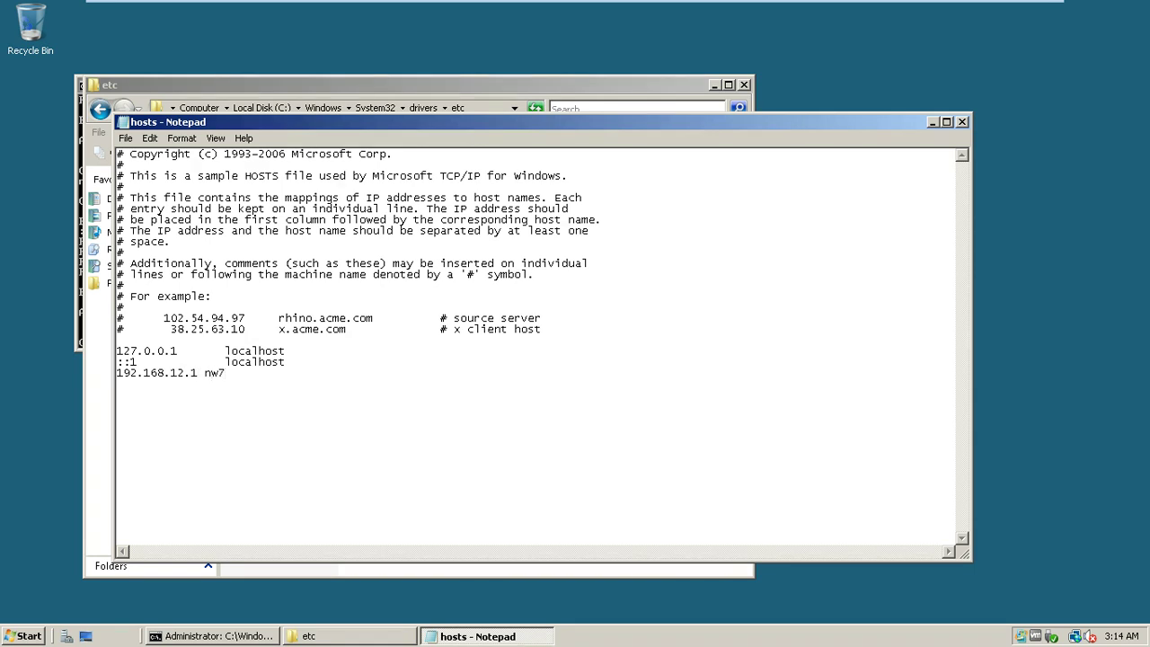
pyautogui.write('ehp1')
pyautogui.click(125, 137)
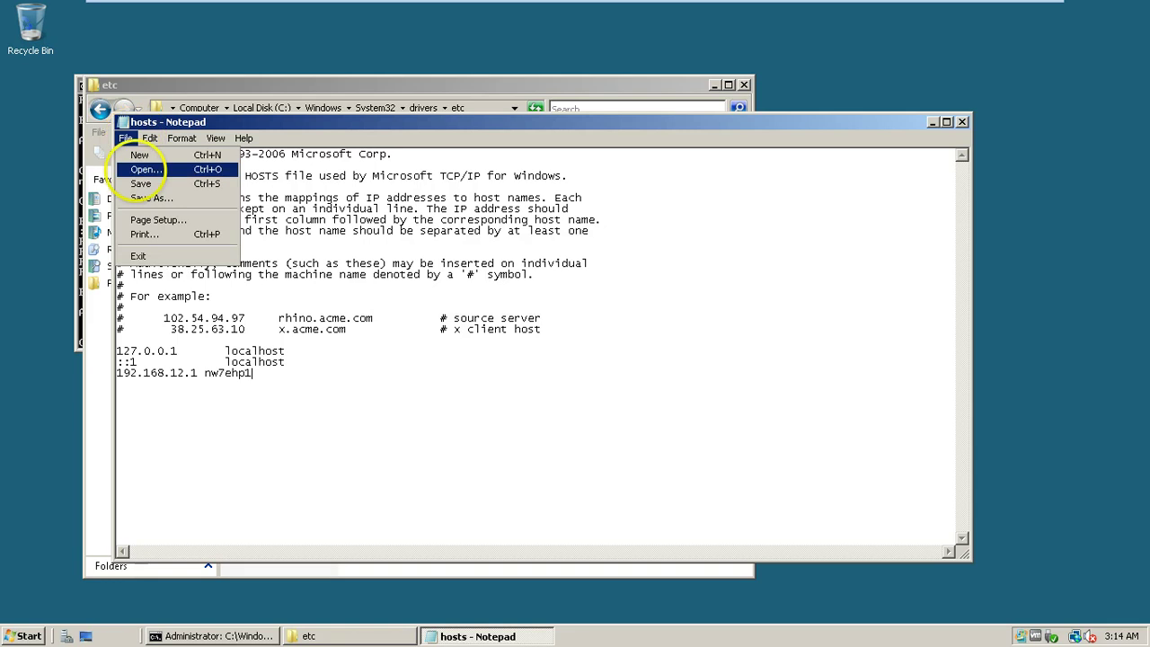
pyautogui.click(142, 183)
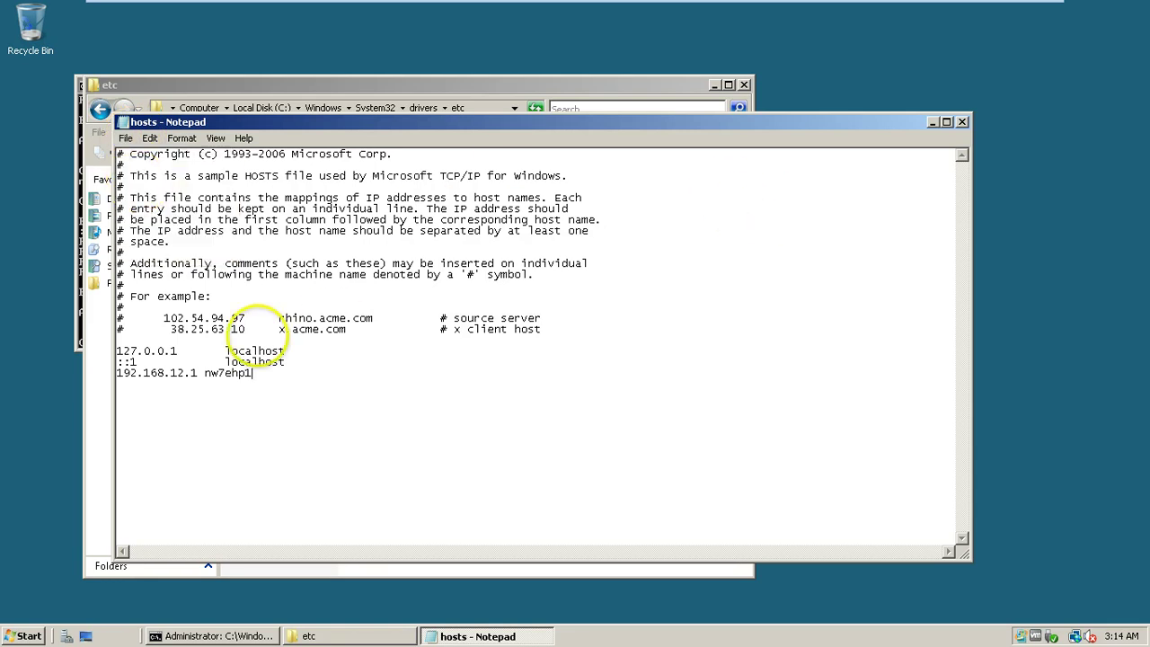
# Switch to the command prompt and repeat the ping of nw7ehp1 to test the hosts entry.
pyautogui.hotkey('alt', 'Tab')
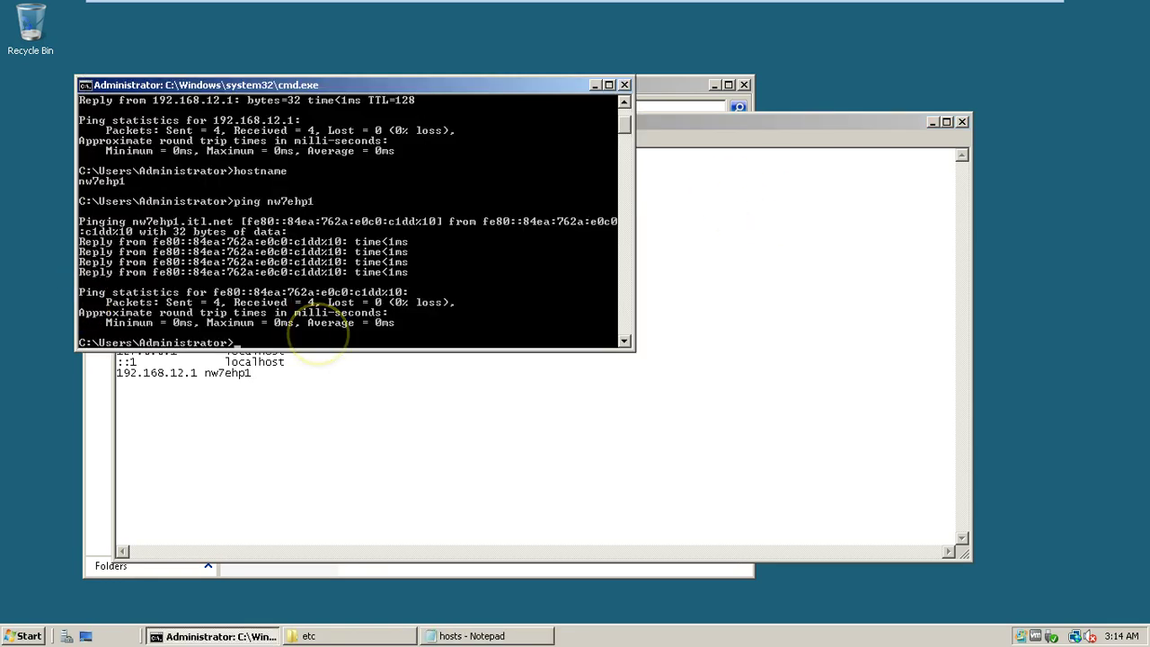
pyautogui.press('Up')
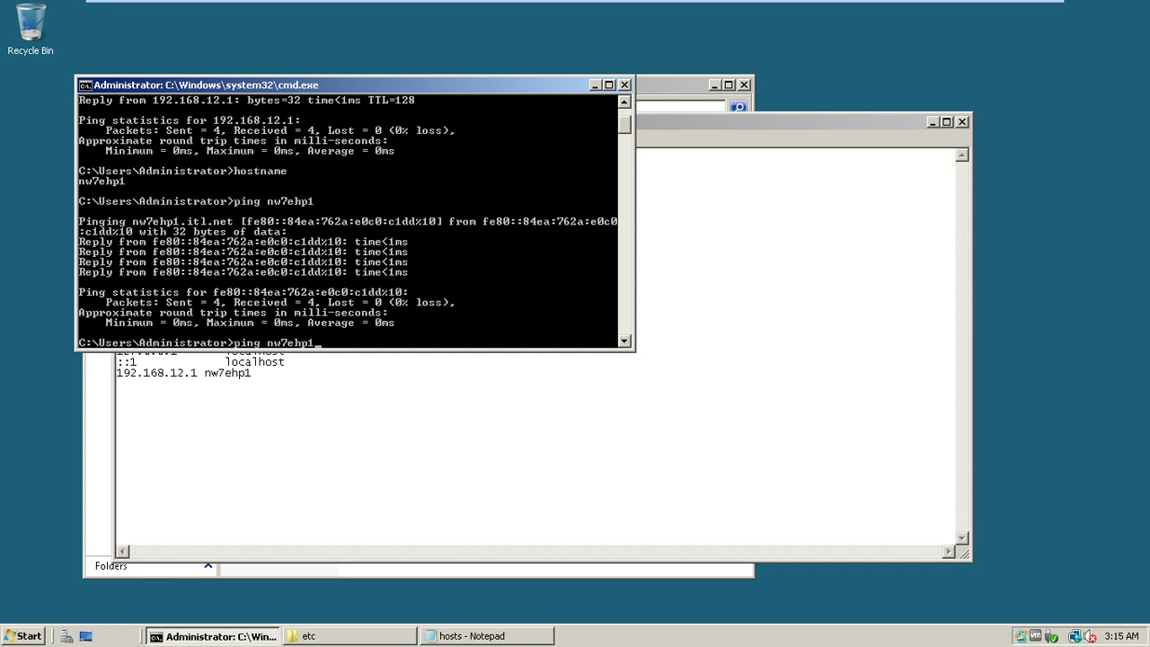
pyautogui.press('Return')
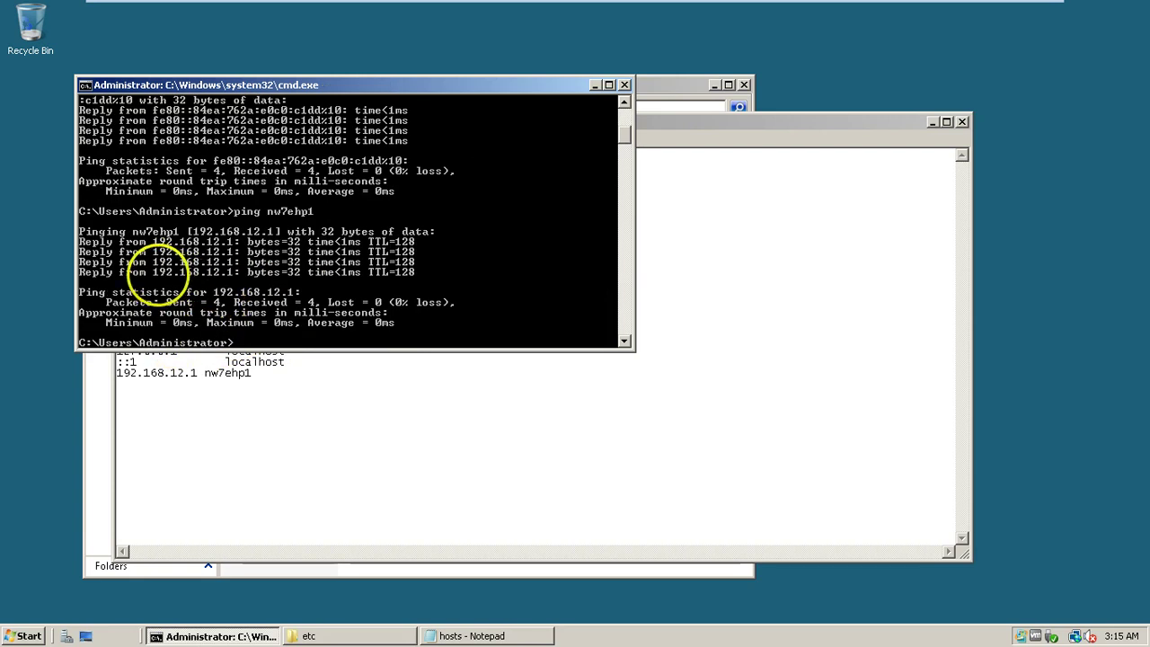
# Append the alias nw7ehp1.itl.net to the 192.168.12.1 entry in the hosts file and save it.
pyautogui.click(306, 380)
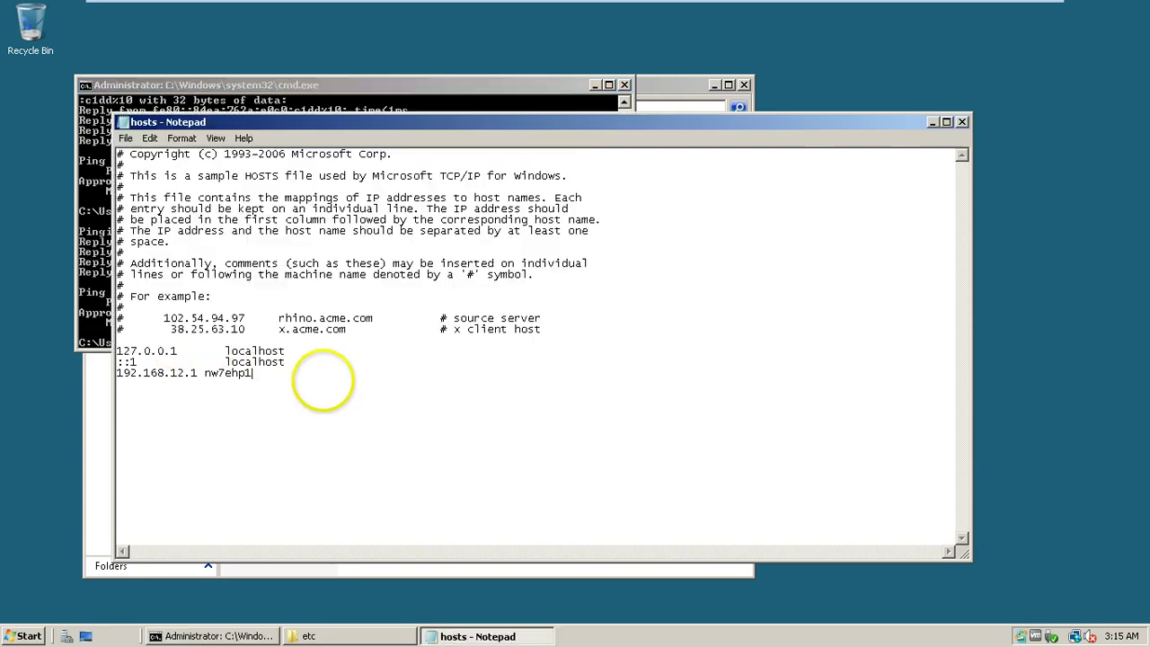
pyautogui.write('nw7')
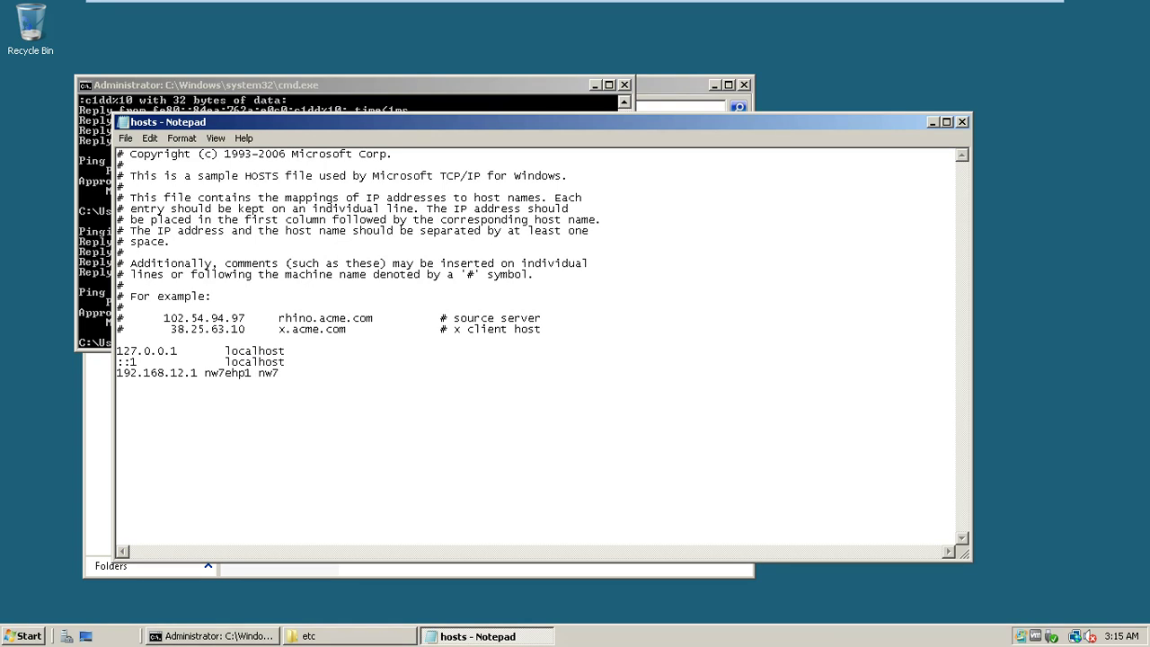
pyautogui.write('ehp1.itl')
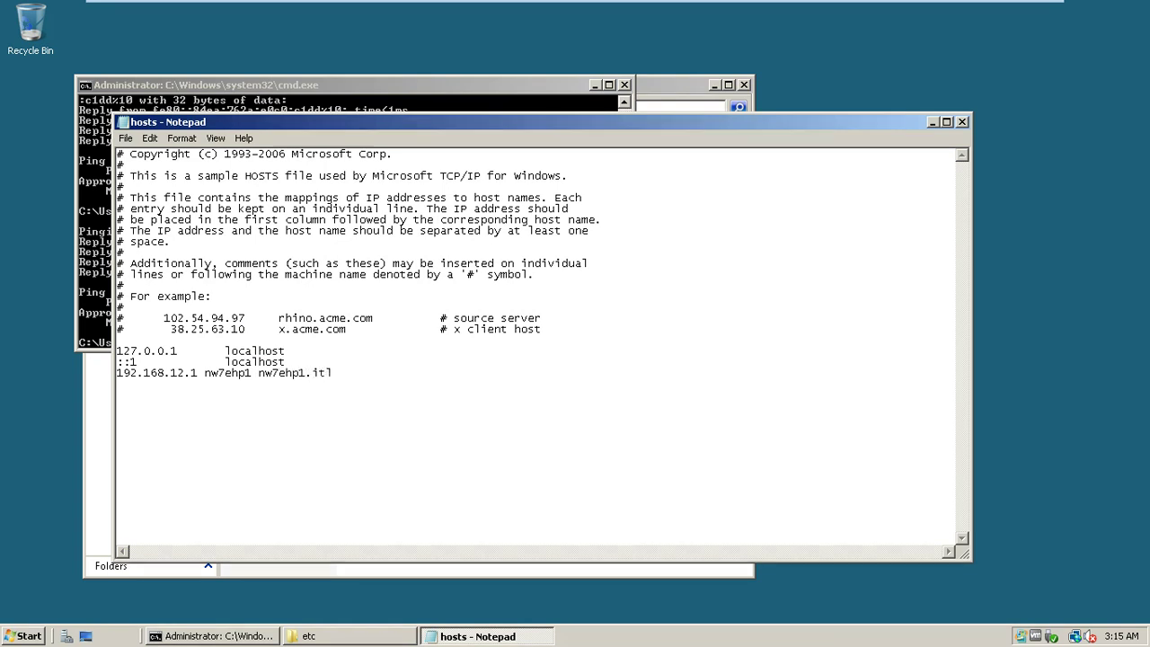
pyautogui.write('.net')
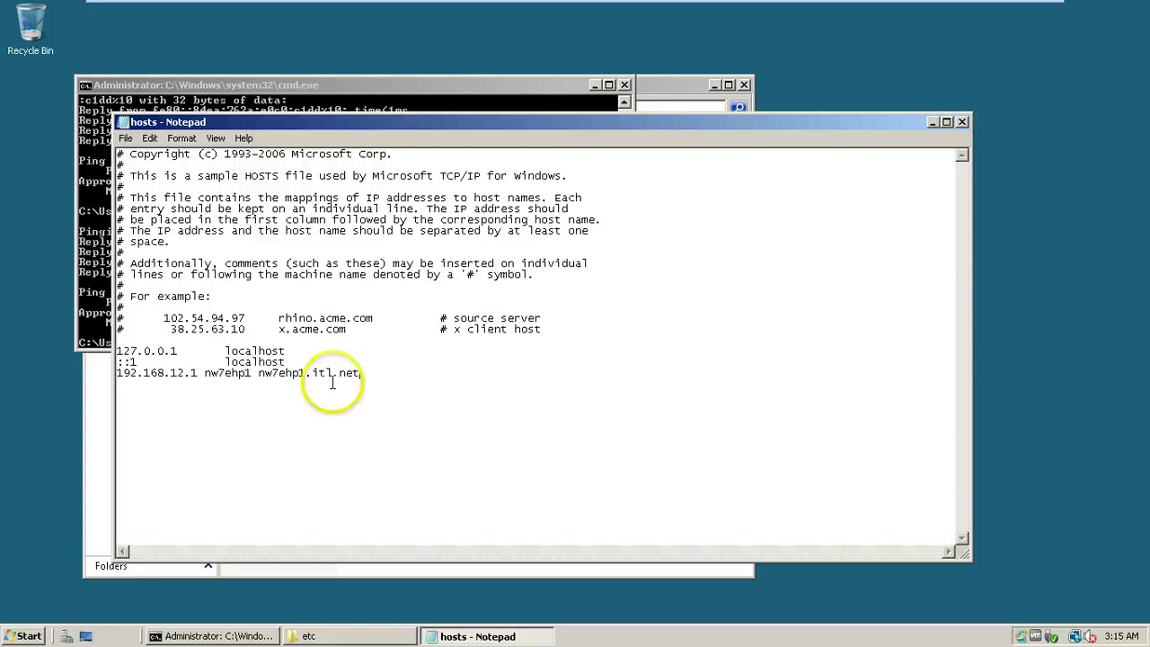
pyautogui.click(125, 137)
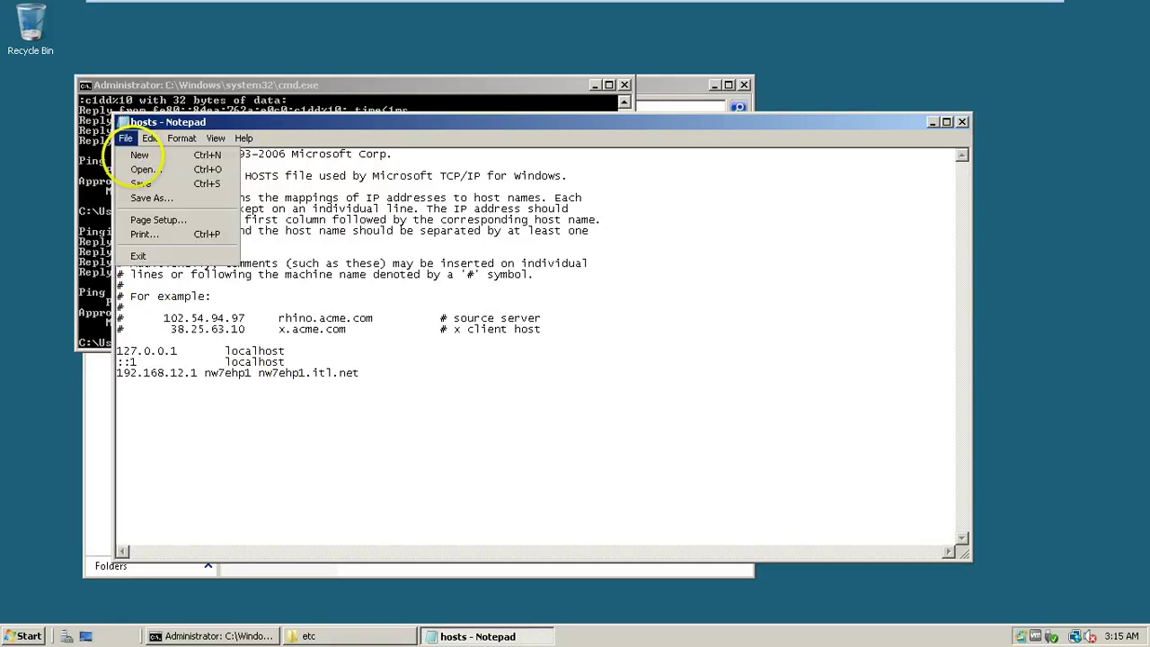
pyautogui.click(137, 182)
# Ping nw7ehp1.itl.net from the command prompt, and exit the command prompt.
pyautogui.click(90, 256)
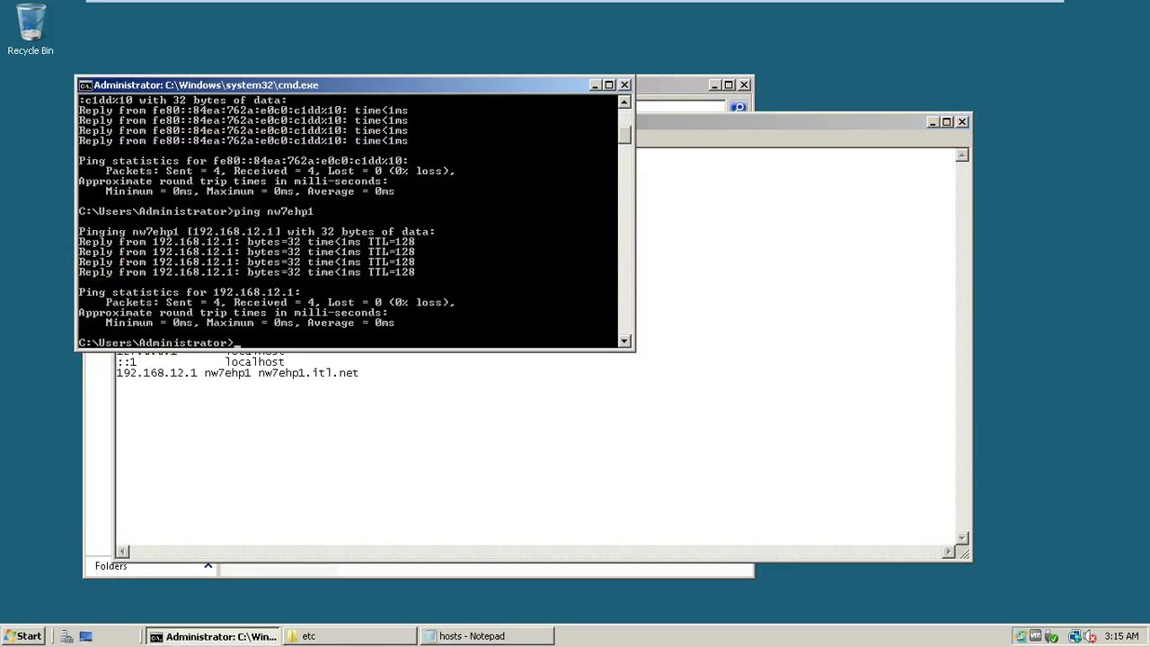
pyautogui.press('Up')
pyautogui.write('.itl.net')
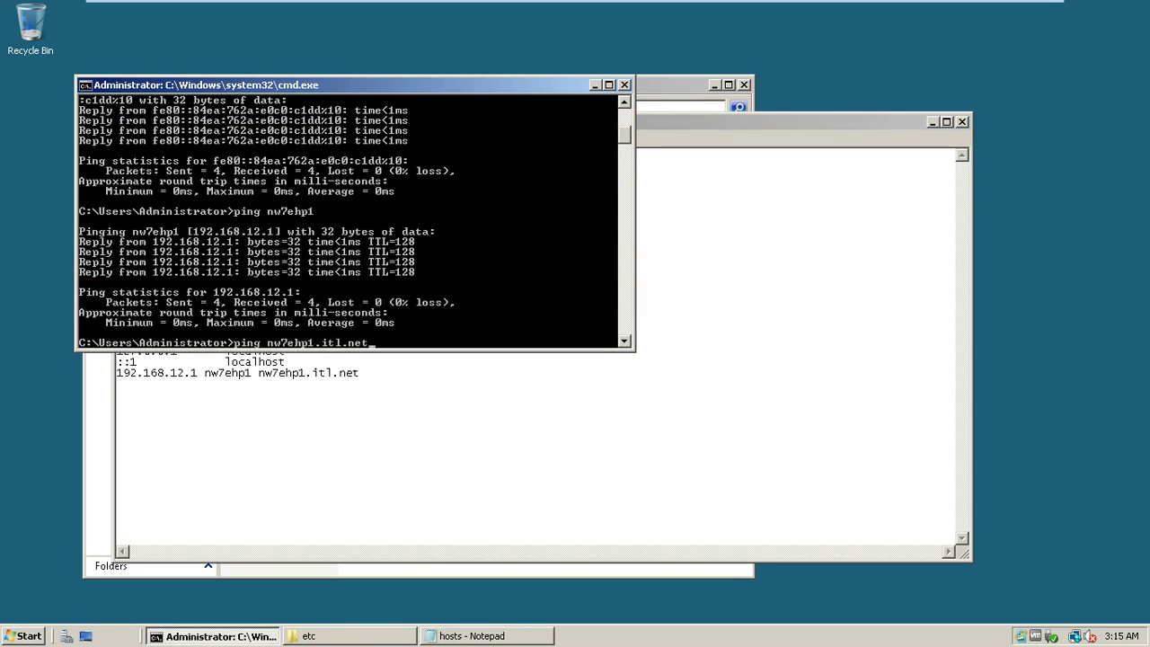
pyautogui.press('Return')
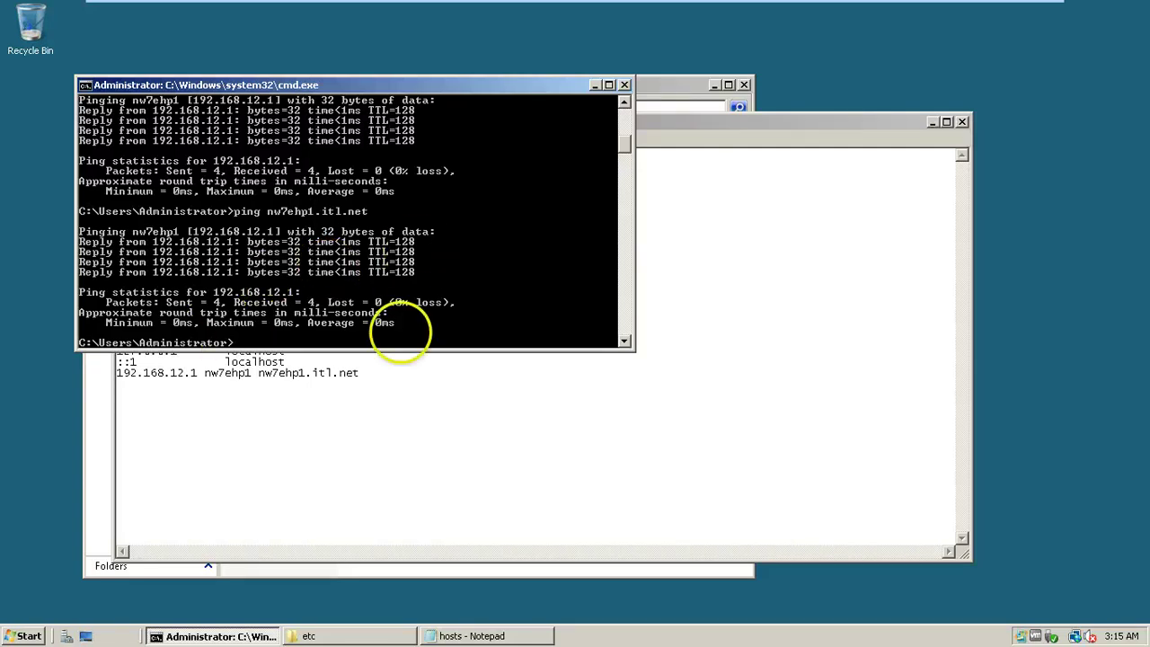
pyautogui.write('exit')
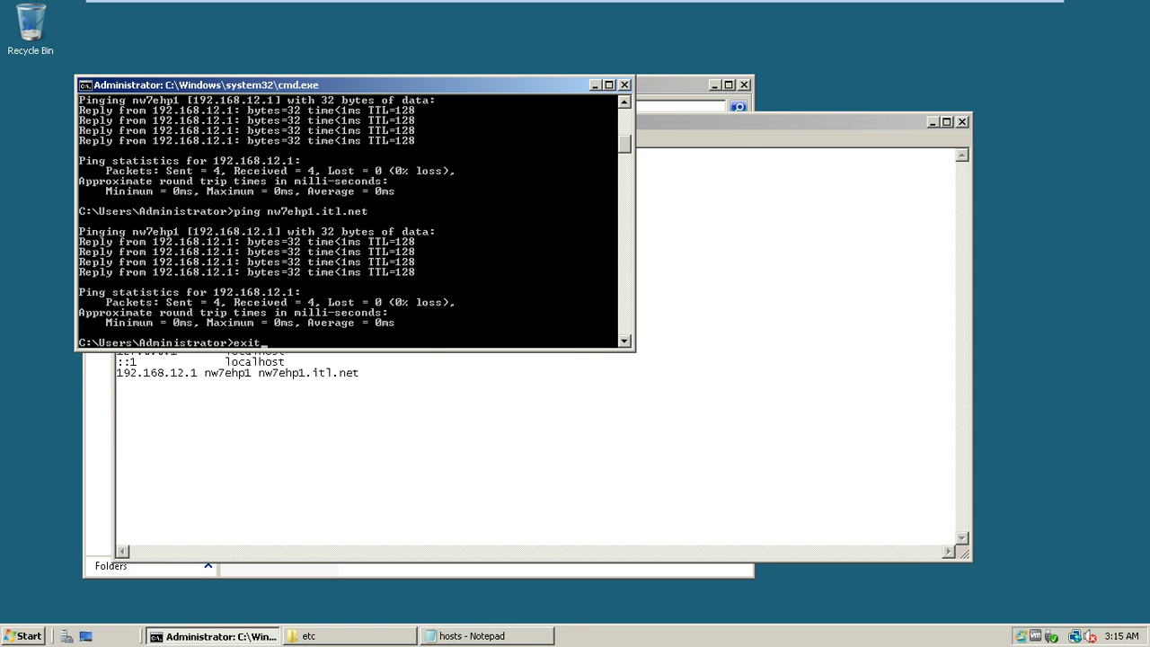
pyautogui.press('Return')
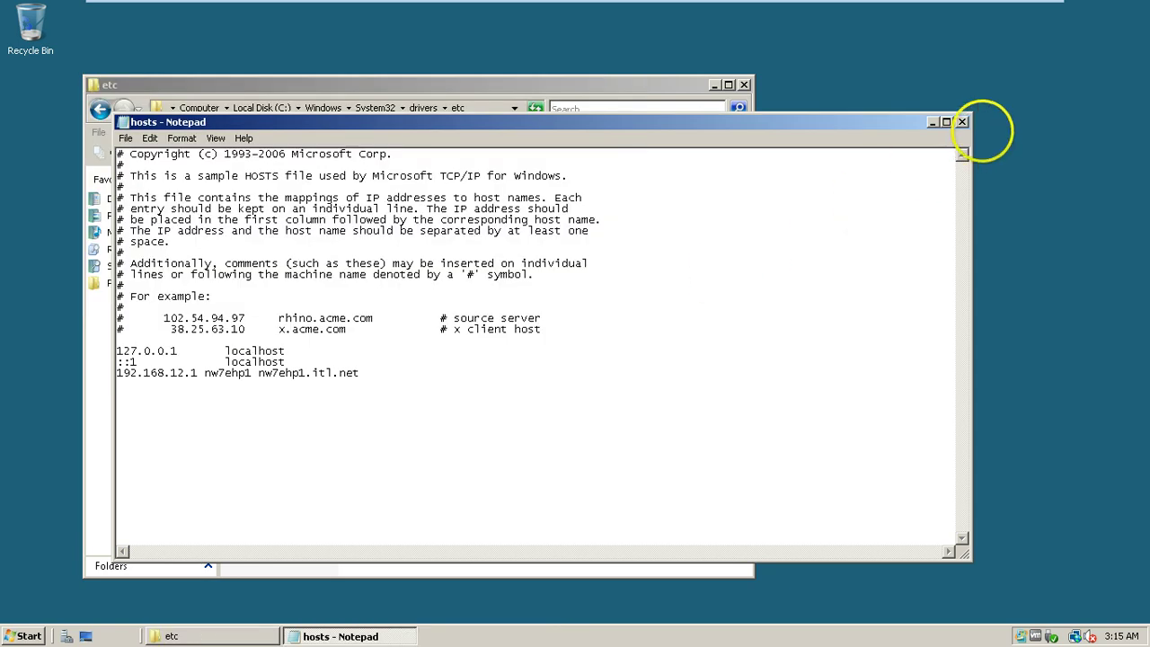